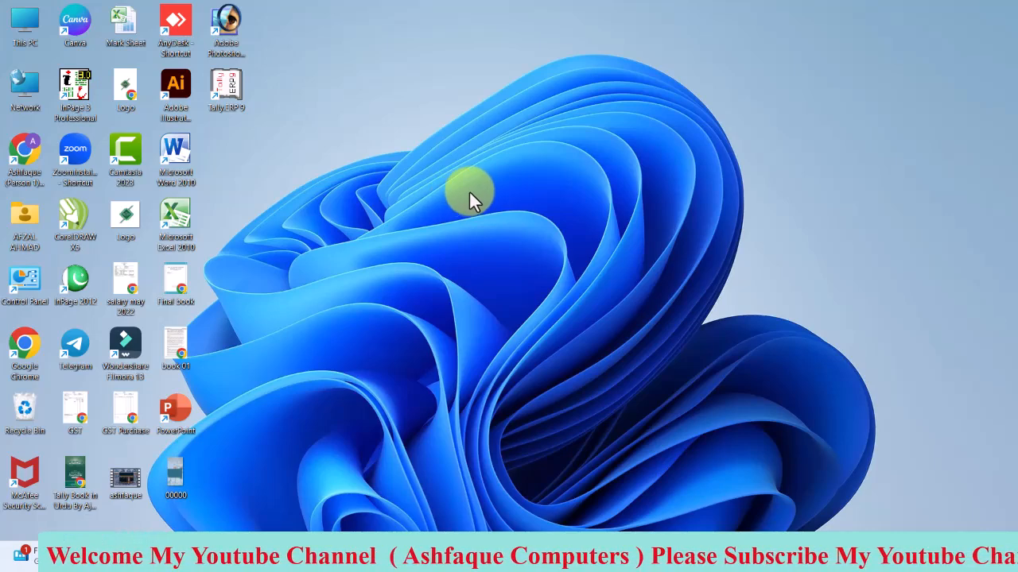
Switch to Photoshop and examine the face of the man in sunglasses up close at 200%
{"action": "mouse_move", "coordinate": [611, 560]}
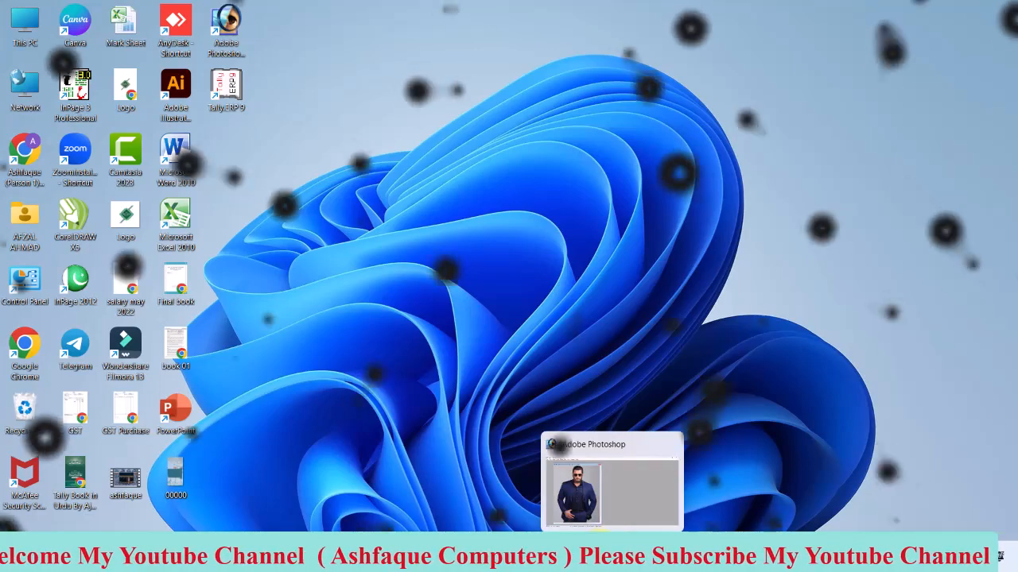
{"action": "left_click", "coordinate": [647, 503]}
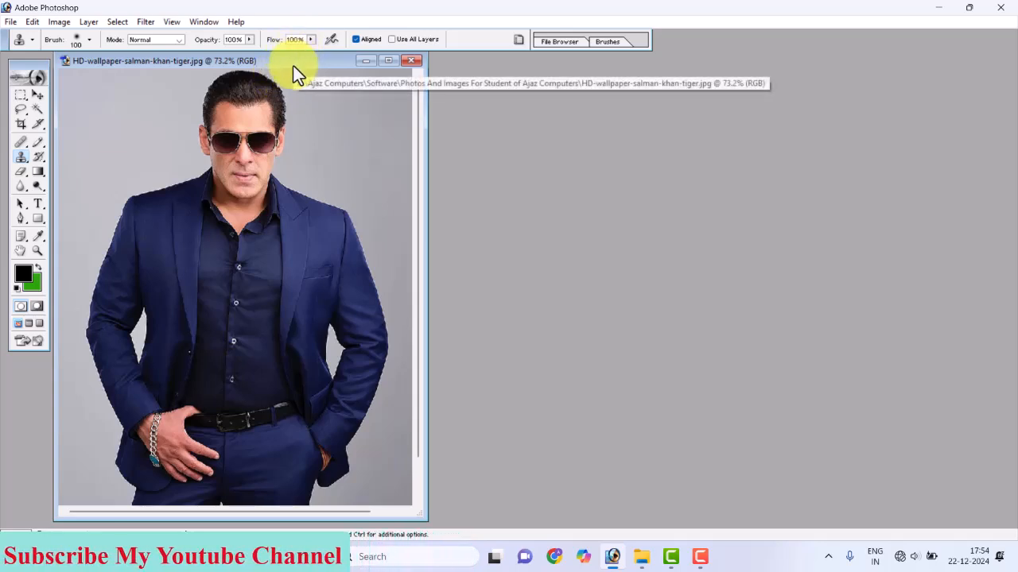
{"action": "left_click", "coordinate": [291, 138]}
{"action": "left_click", "coordinate": [287, 162]}
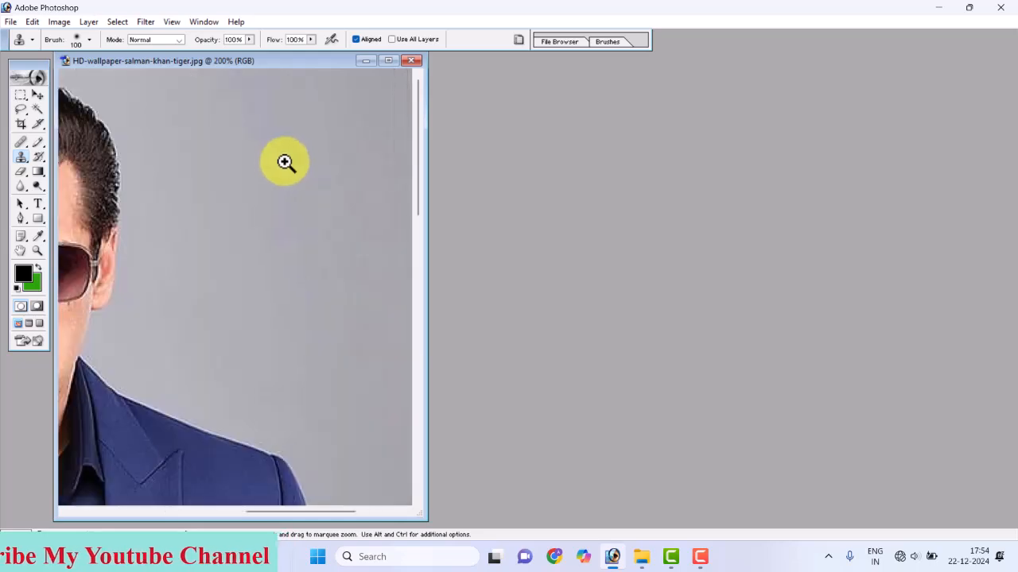
{"action": "left_click_drag", "start_coordinate": [255, 111], "coordinate": [471, 161]}
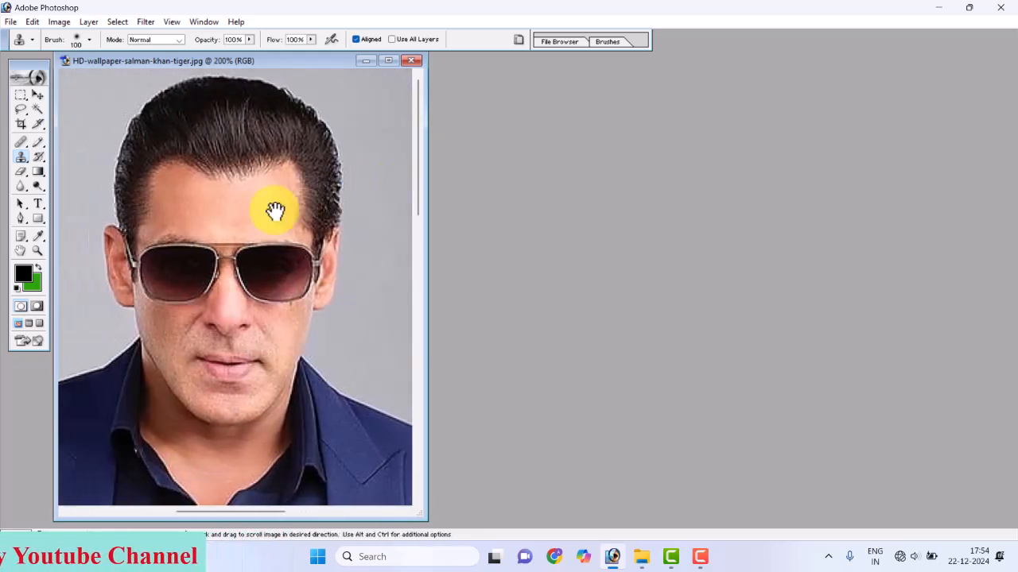
Close the portrait of the man in sunglasses without saving its changes
{"action": "key", "text": "v"}
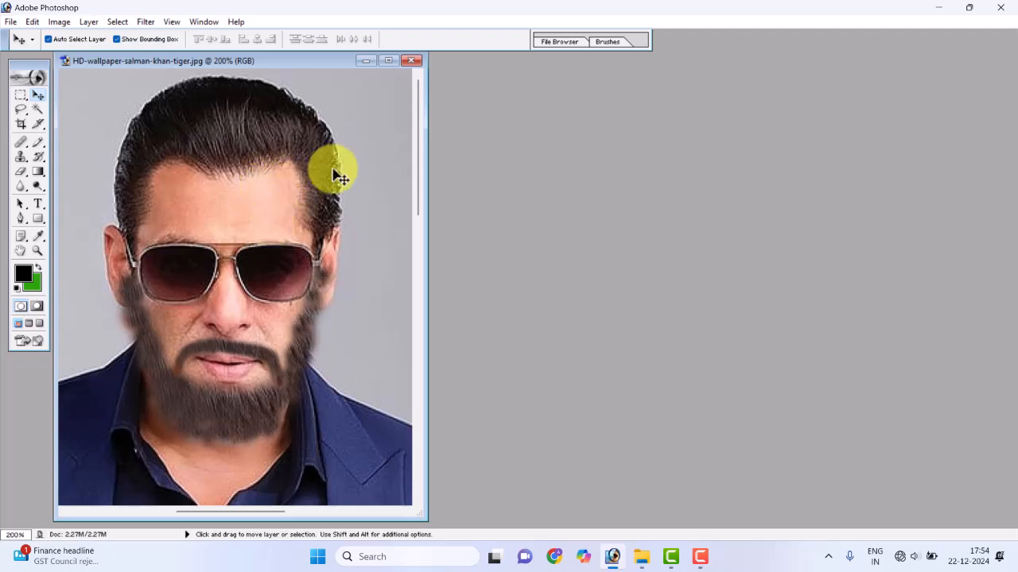
{"action": "left_click", "coordinate": [411, 61]}
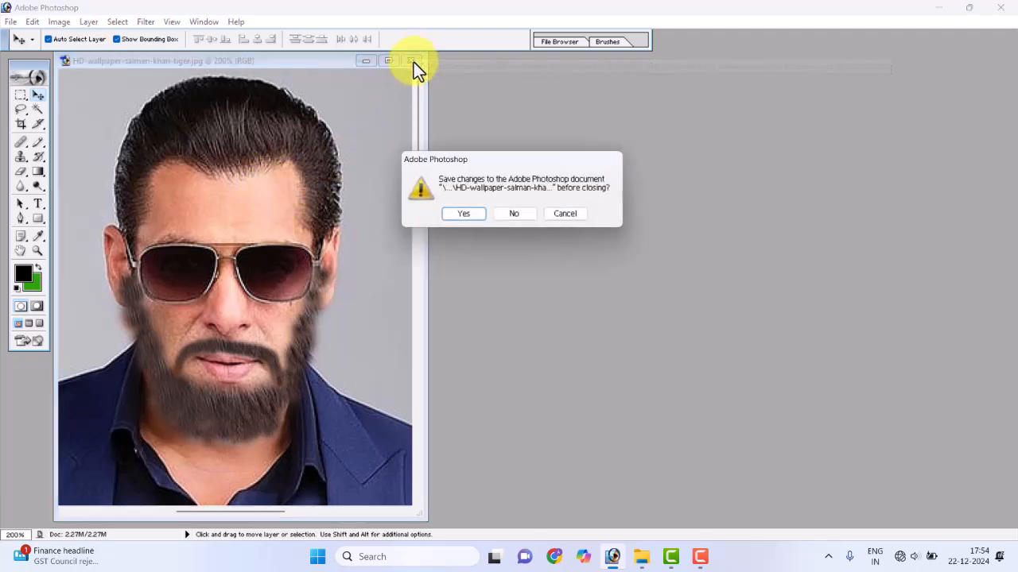
{"action": "left_click", "coordinate": [512, 216]}
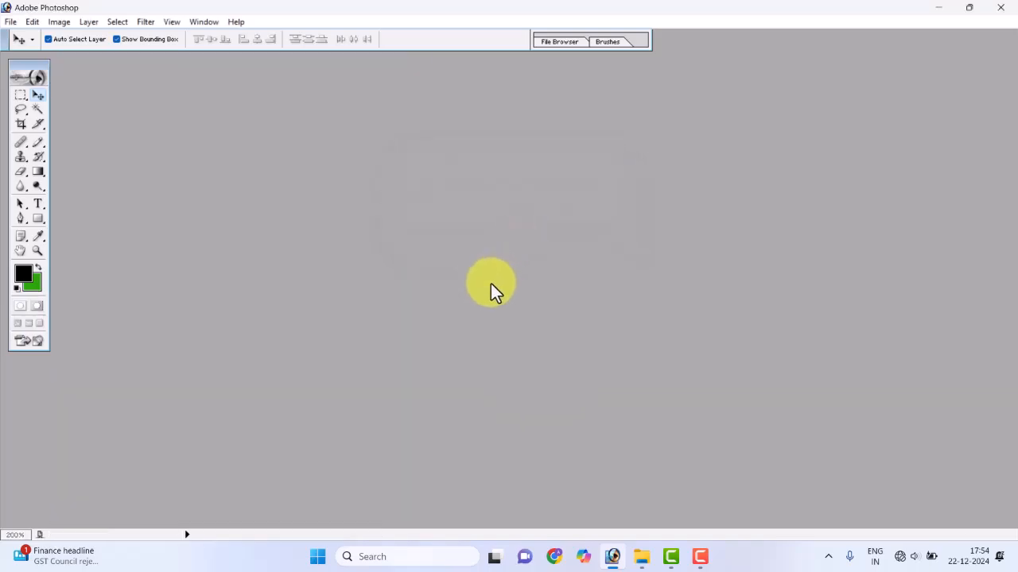
Open the portrait of the man with glasses and folded arms from the student photos folder in Photoshop
{"action": "left_click", "coordinate": [612, 557]}
{"action": "mouse_move", "coordinate": [640, 556]}
{"action": "left_click", "coordinate": [611, 473]}
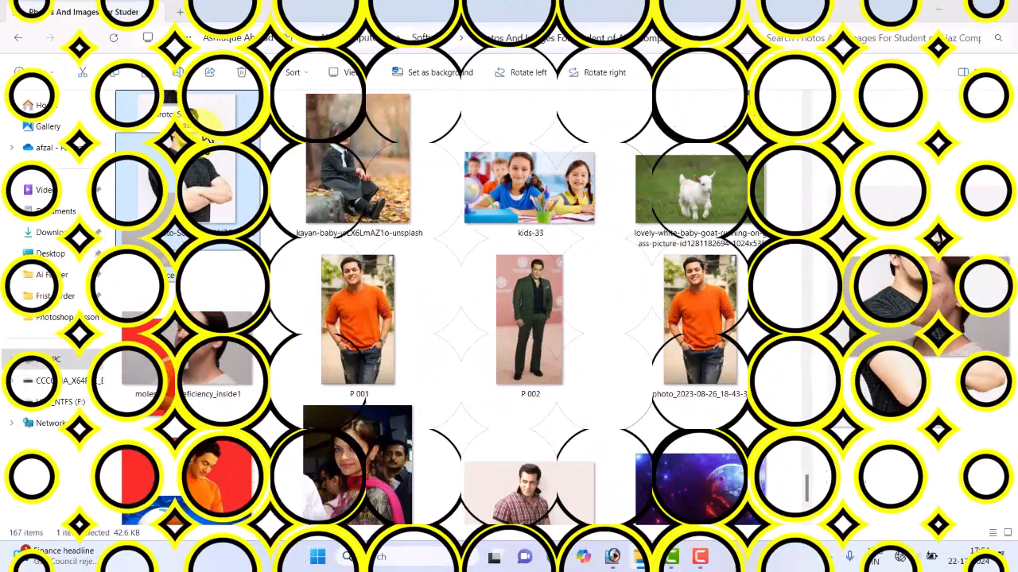
{"action": "left_click_drag", "start_coordinate": [200, 138], "coordinate": [429, 319]}
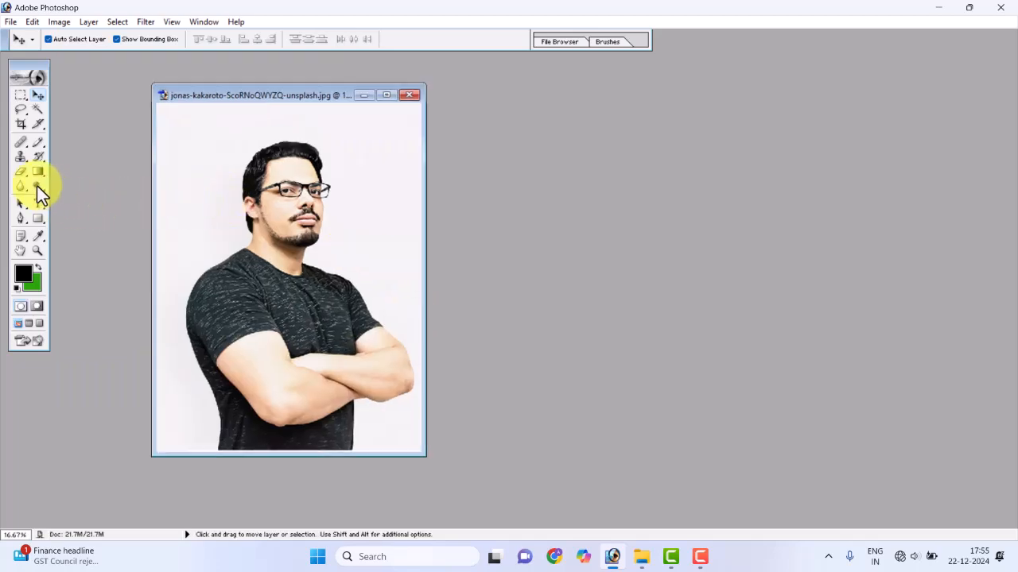
Activate the Clone Stamp Tool after checking the Brush and Pencil tool group
{"action": "left_click", "coordinate": [42, 147]}
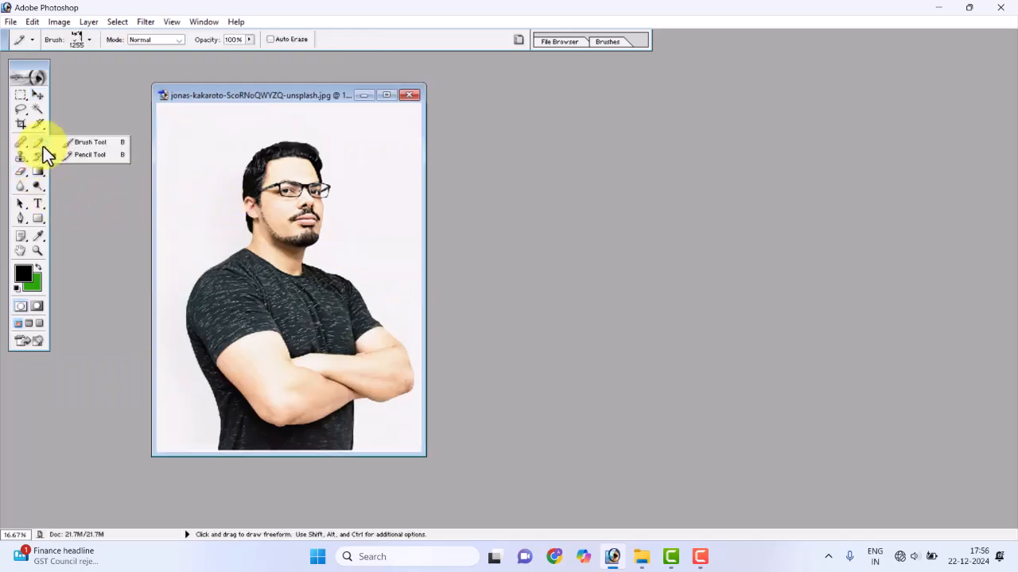
{"action": "mouse_move", "coordinate": [43, 147]}
{"action": "left_mouse_down"}
{"action": "mouse_move", "coordinate": [79, 155]}
{"action": "mouse_move", "coordinate": [87, 168]}
{"action": "left_mouse_up"}
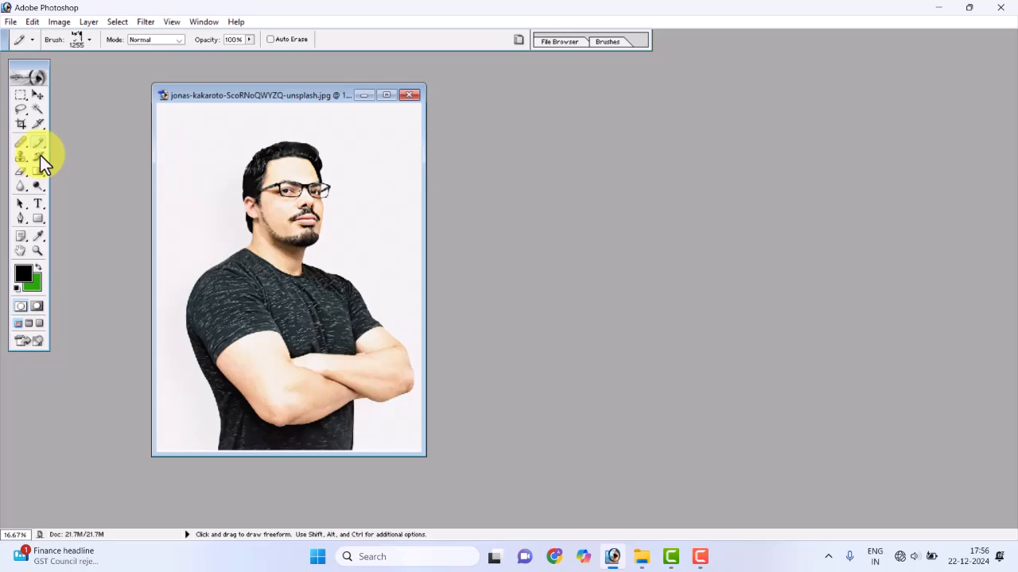
{"action": "mouse_move", "coordinate": [21, 162]}
{"action": "left_mouse_down"}
{"action": "mouse_move", "coordinate": [59, 172]}
{"action": "mouse_move", "coordinate": [78, 163]}
{"action": "mouse_move", "coordinate": [69, 177]}
{"action": "left_mouse_up"}
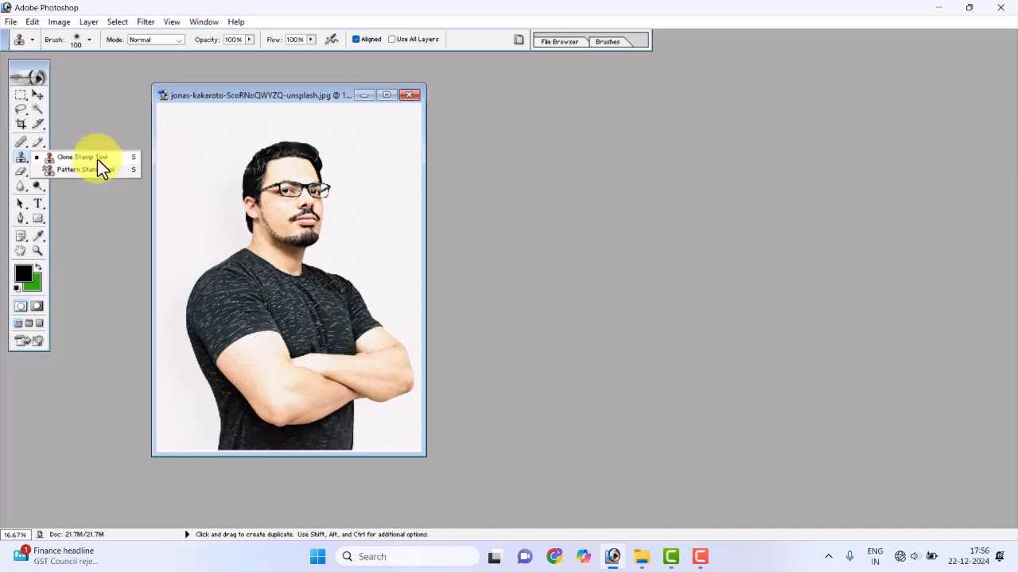
{"action": "left_click", "coordinate": [98, 160]}
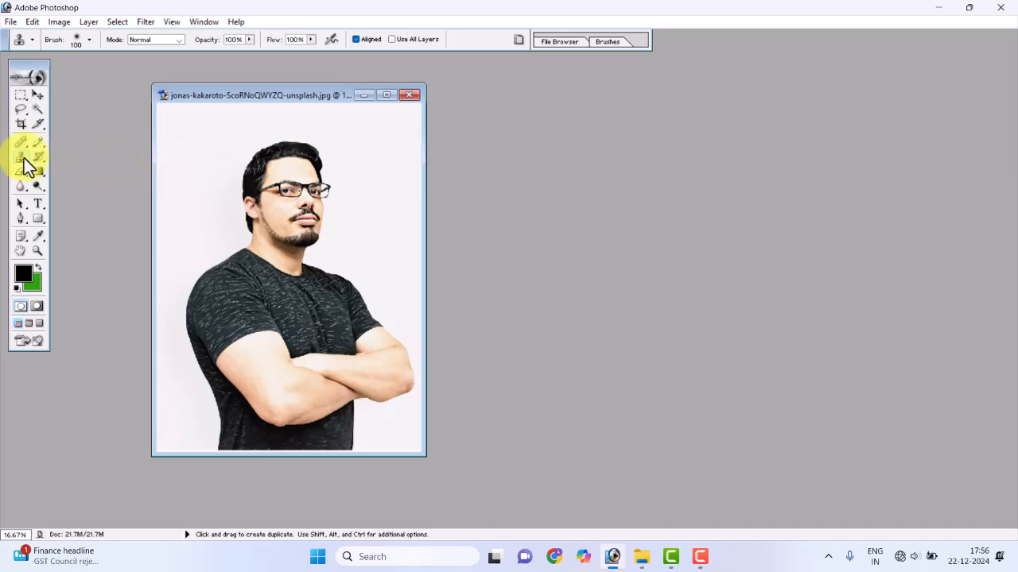
{"action": "right_click", "coordinate": [23, 159]}
{"action": "left_click", "coordinate": [81, 156]}
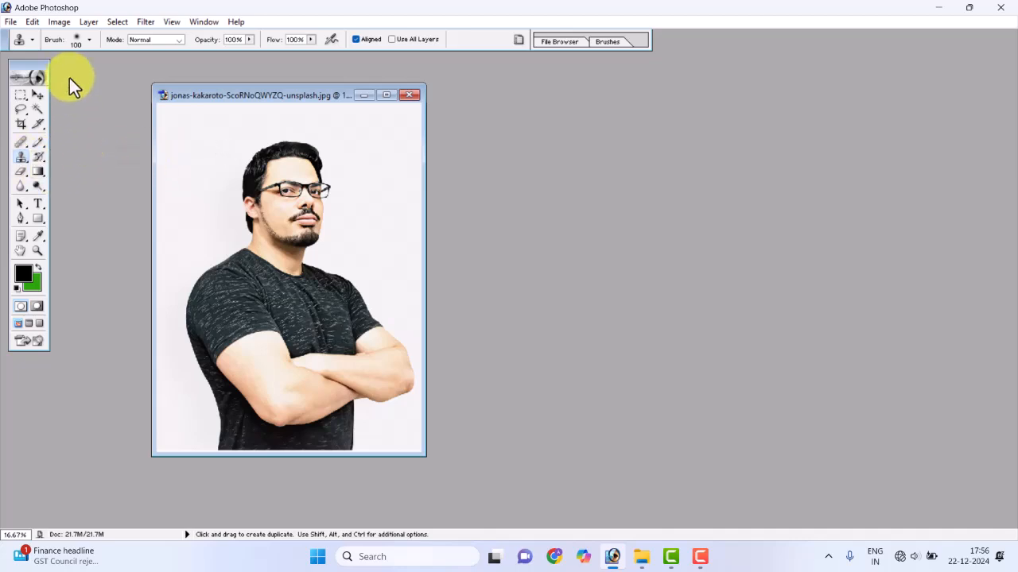
Examine the Clone Stamp's brush presets and Master Diameter setting, keeping the current brush
{"action": "left_click", "coordinate": [89, 41]}
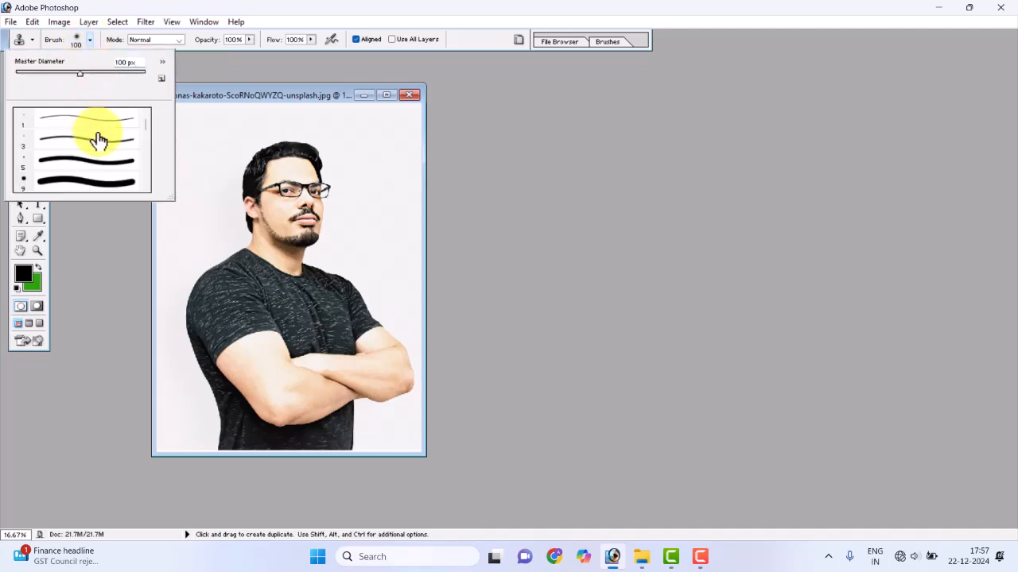
{"action": "scroll", "coordinate": [98, 140], "scroll_direction": "down", "scroll_amount": 2}
{"action": "scroll", "coordinate": [97, 149], "scroll_direction": "up", "scroll_amount": 3}
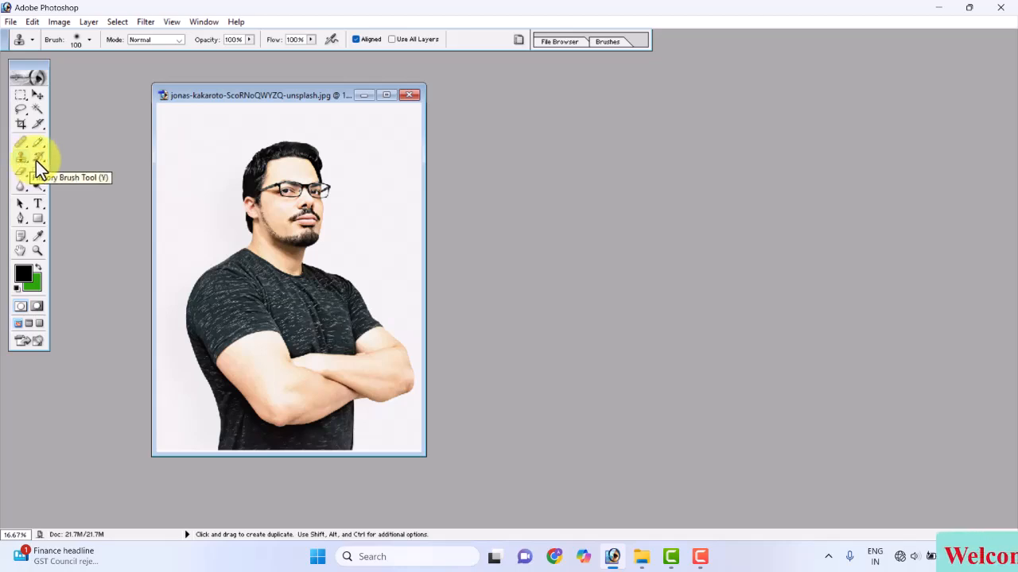
{"action": "left_click", "coordinate": [22, 167]}
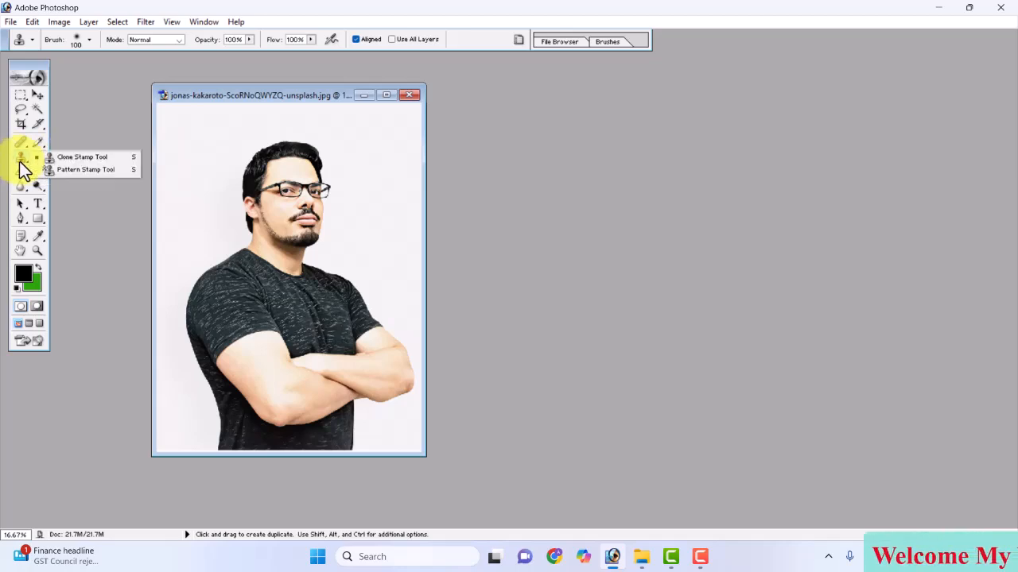
{"action": "left_click", "coordinate": [62, 158]}
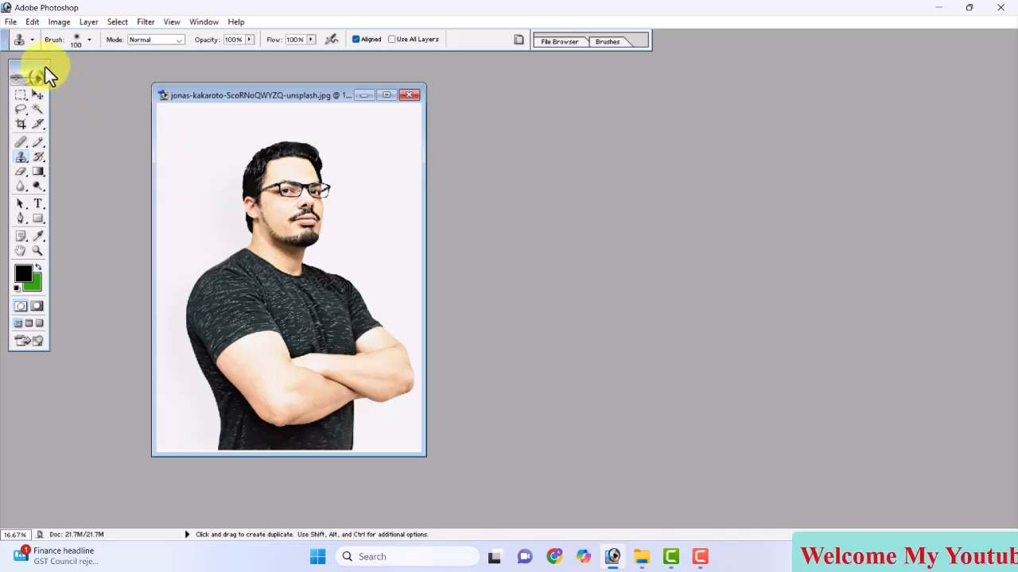
{"action": "left_click", "coordinate": [88, 40]}
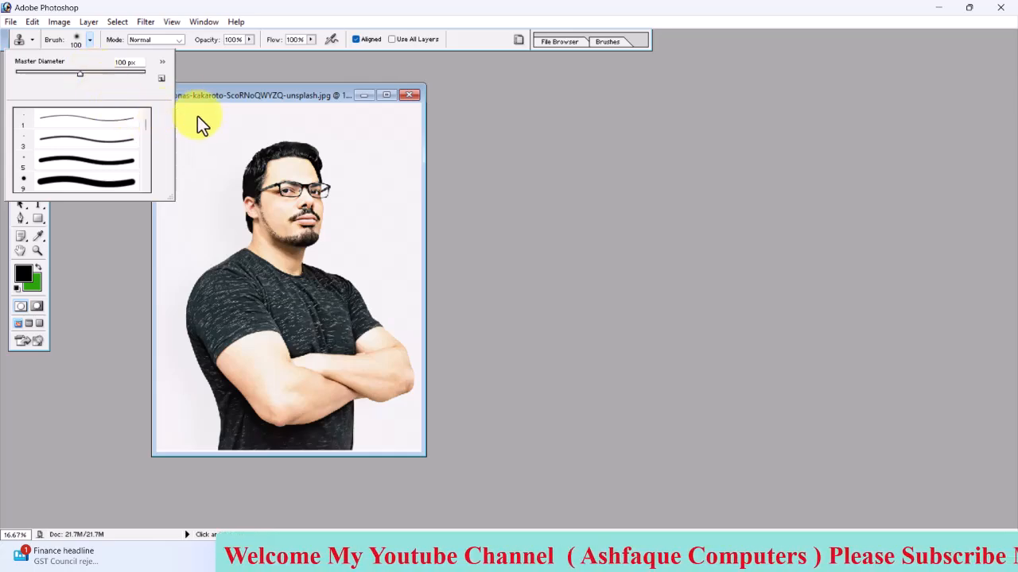
{"action": "left_click", "coordinate": [204, 140]}
{"action": "right_click", "coordinate": [204, 142]}
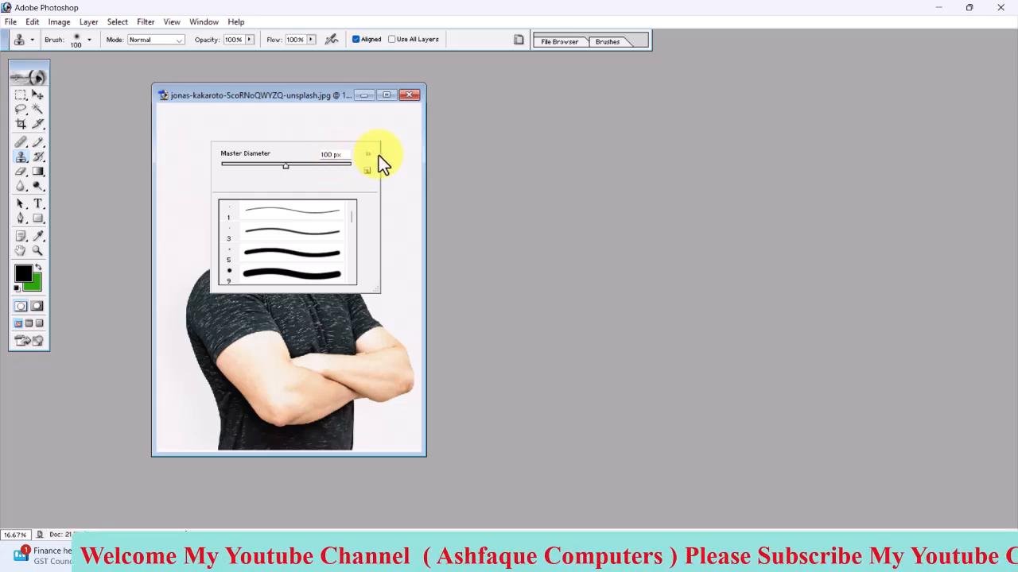
{"action": "left_click", "coordinate": [322, 96]}
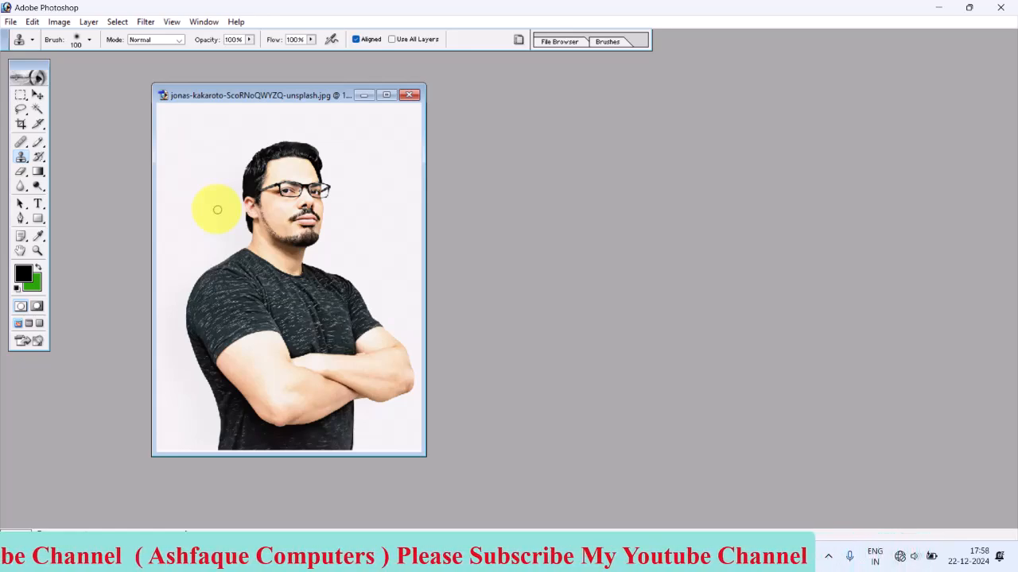
Enlarge the Clone Stamp brush to 300 px
{"action": "key", "text": "bracketright"}
{"action": "key", "text": "bracketright"}
{"action": "key", "text": "bracketright"}
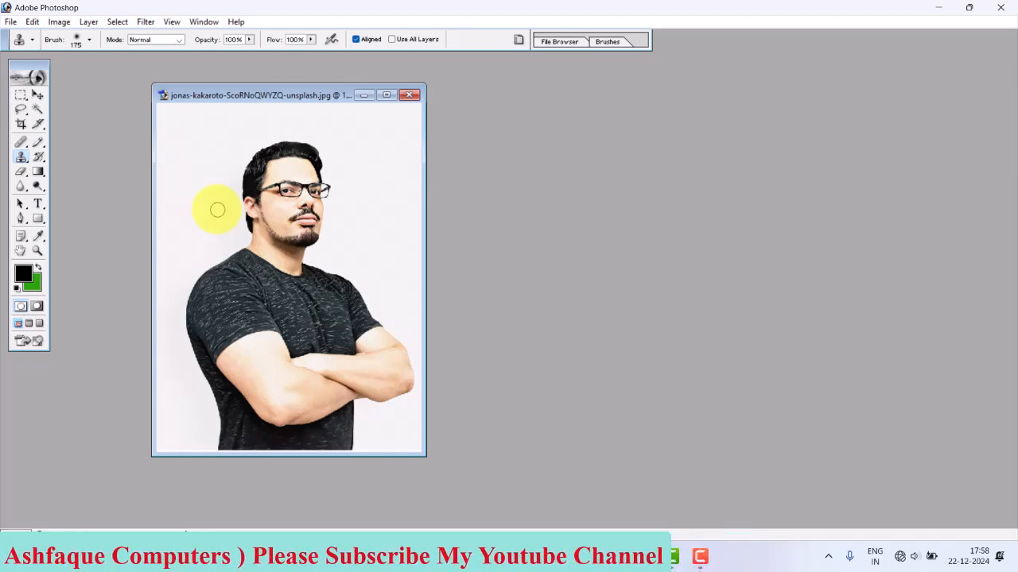
{"action": "key", "text": "bracketright"}
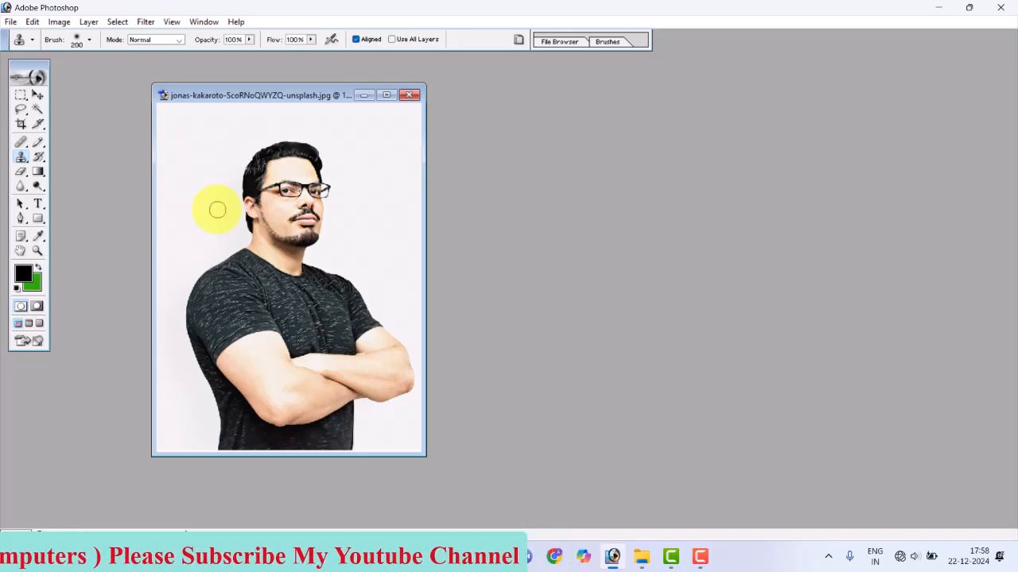
{"action": "key", "text": "bracketright"}
{"action": "key", "text": "bracketright"}
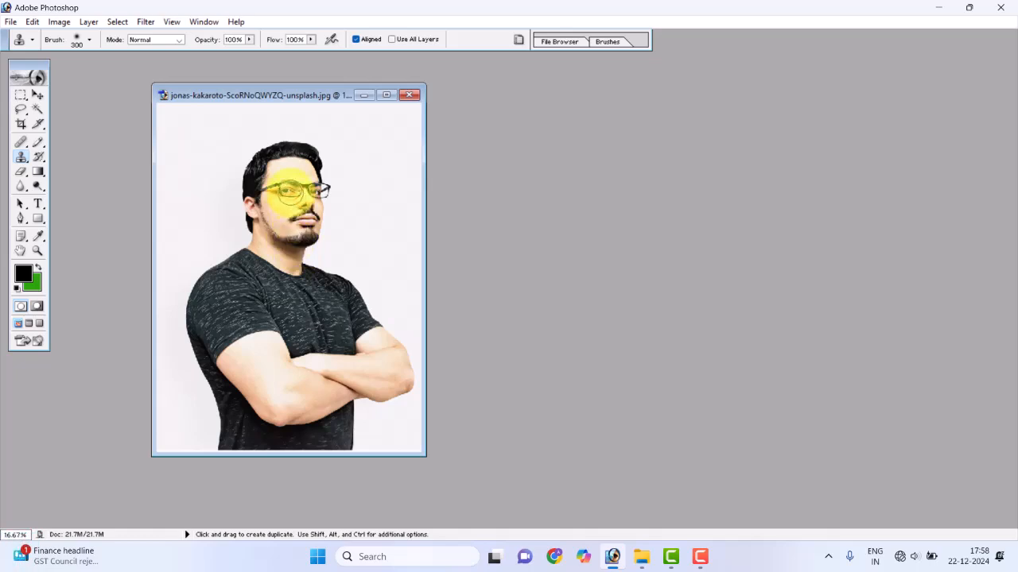
Reduce the Clone Stamp brush to 150 px for close work on the man's face
{"action": "key", "text": "space"}
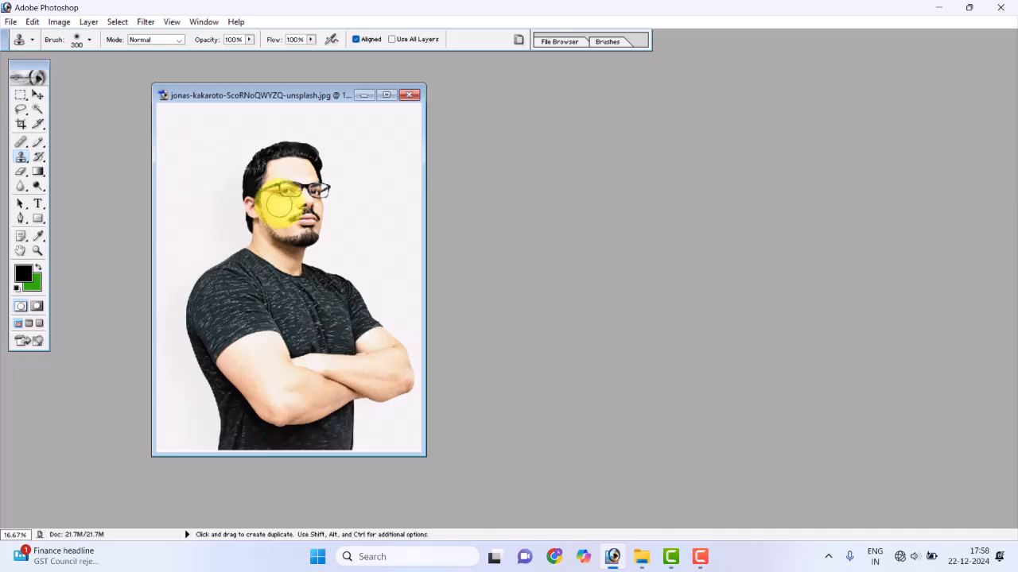
{"action": "key", "text": "ctrl"}
{"action": "key", "text": "ctrl+space"}
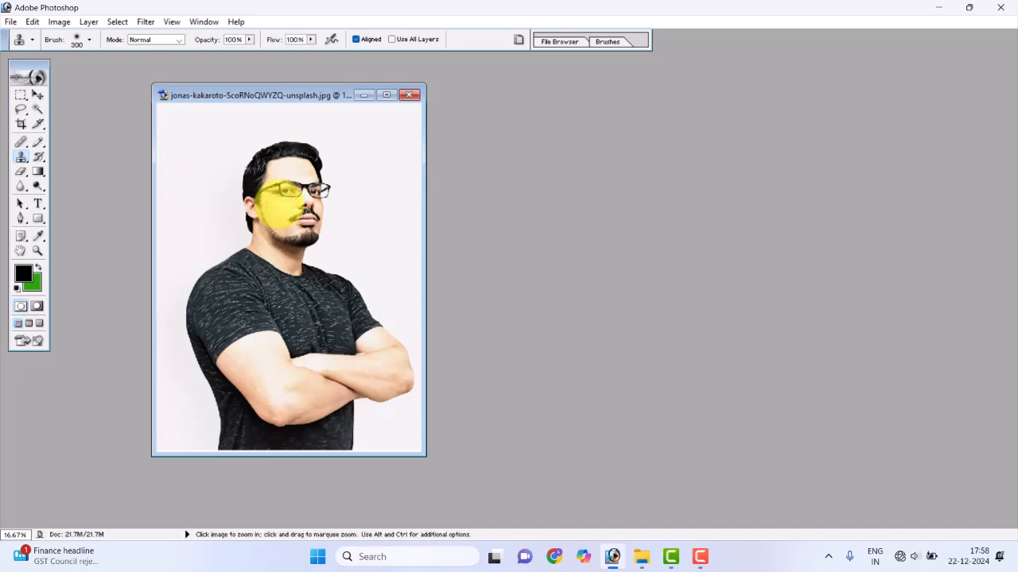
{"action": "left_click", "coordinate": [281, 199]}
{"action": "left_click", "coordinate": [280, 208]}
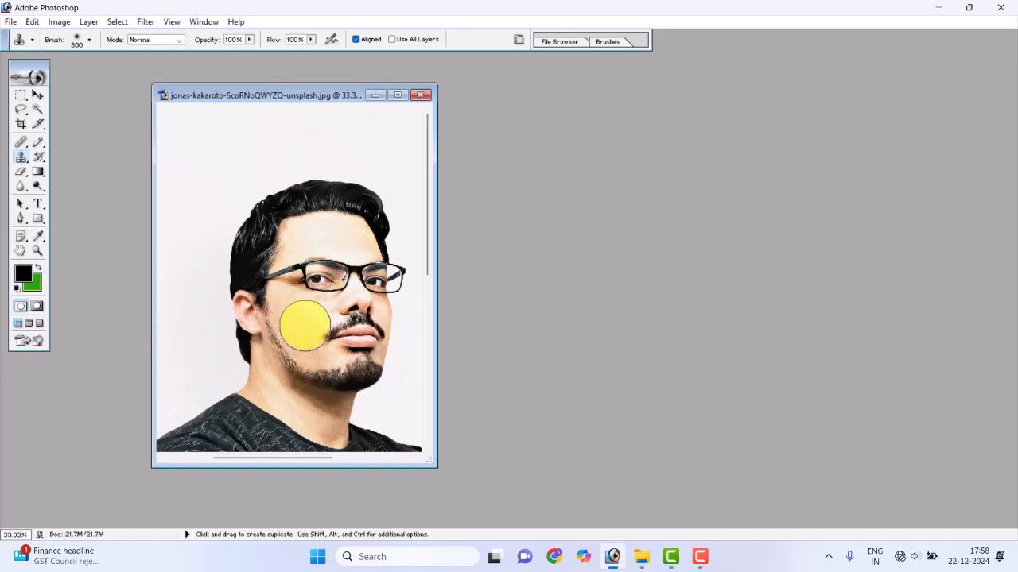
{"action": "key", "text": "bracketleft"}
{"action": "key", "text": "bracketleft"}
{"action": "key", "text": "bracketleft"}
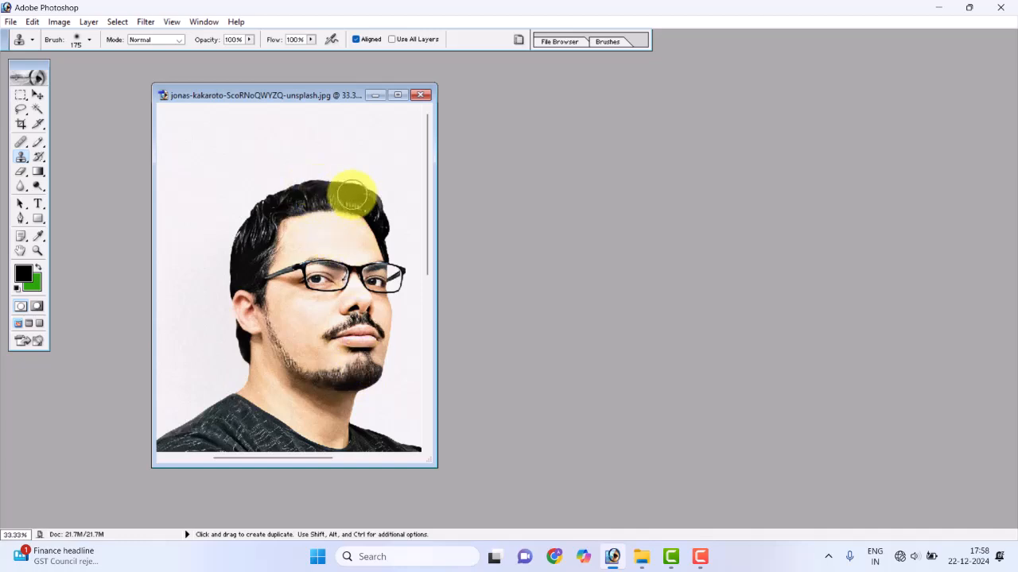
{"action": "key", "text": "bracketleft"}
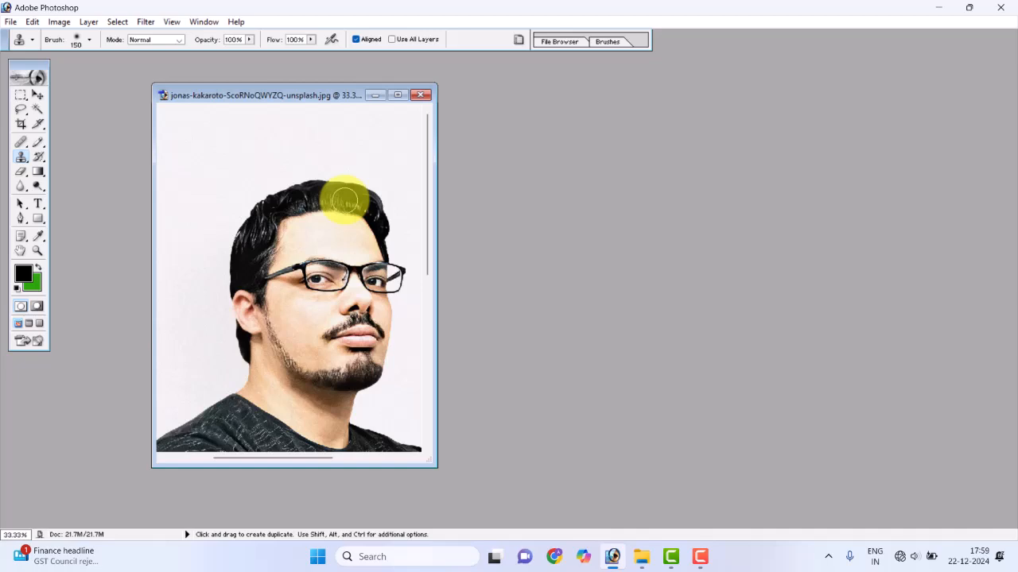
Sample the hair on top of the head and clone it along the jawline towards the chin as a beard
{"action": "key", "text": "alt"}
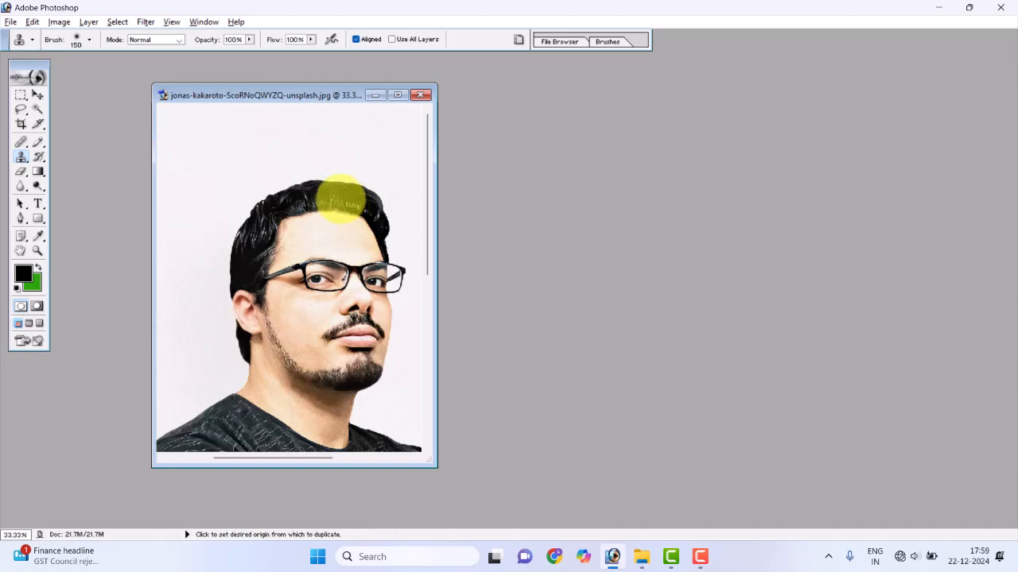
{"action": "left_click", "coordinate": [341, 198], "text": "alt"}
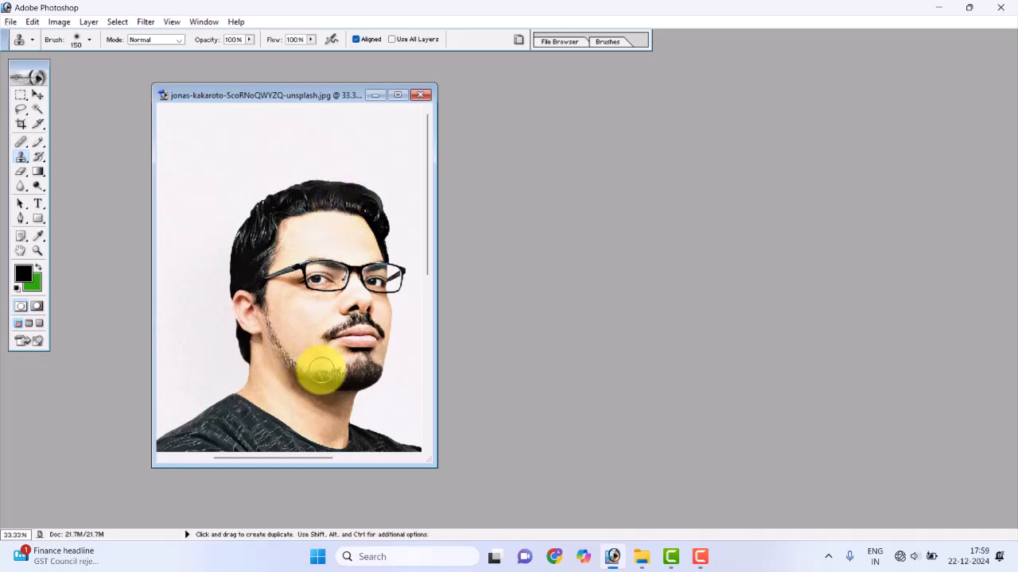
{"action": "mouse_move", "coordinate": [321, 371]}
{"action": "left_mouse_down"}
{"action": "mouse_move", "coordinate": [316, 354]}
{"action": "mouse_move", "coordinate": [311, 367]}
{"action": "mouse_move", "coordinate": [295, 364]}
{"action": "mouse_move", "coordinate": [356, 381]}
{"action": "left_mouse_up"}
Set the brush to 100 px, resample the hair above the forehead and clone it over the jaw beard
{"action": "left_click", "coordinate": [335, 198], "text": "alt"}
{"action": "key", "text": "bracketleft"}
{"action": "key", "text": "bracketleft"}
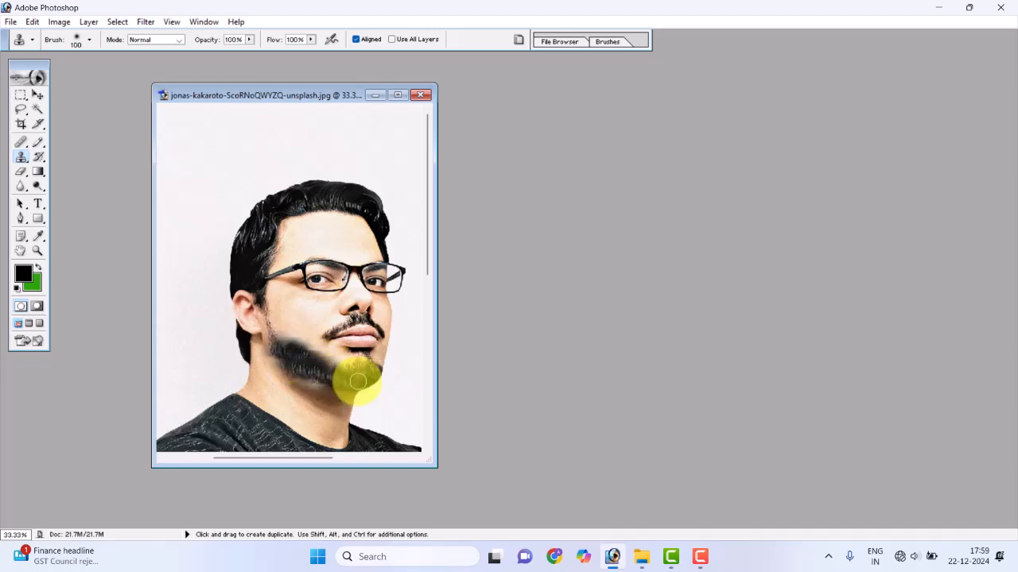
{"action": "left_click", "coordinate": [330, 201], "text": "alt"}
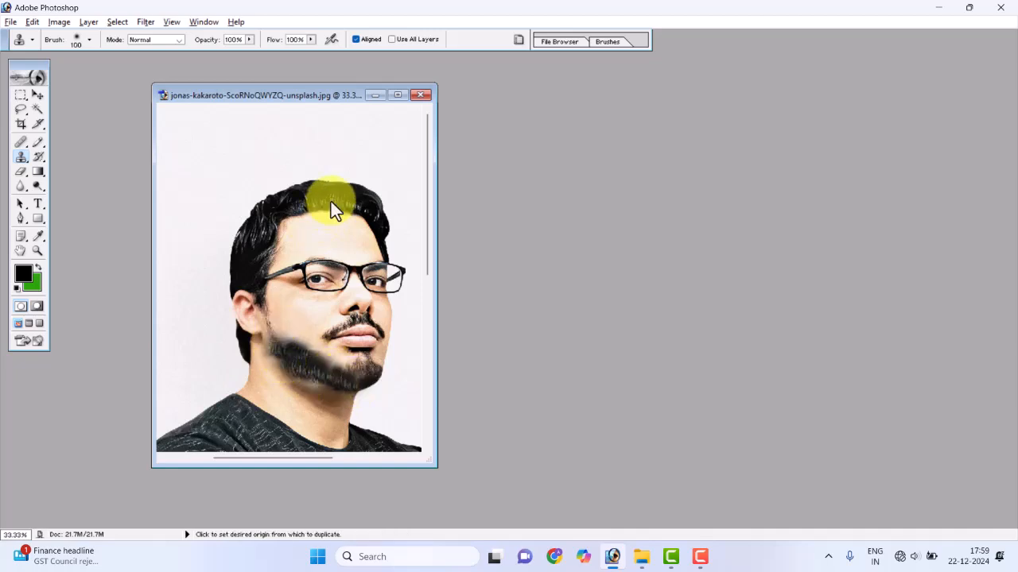
{"action": "mouse_move", "coordinate": [284, 340]}
{"action": "left_mouse_down"}
{"action": "mouse_move", "coordinate": [276, 345]}
{"action": "mouse_move", "coordinate": [316, 367]}
{"action": "left_mouse_up"}
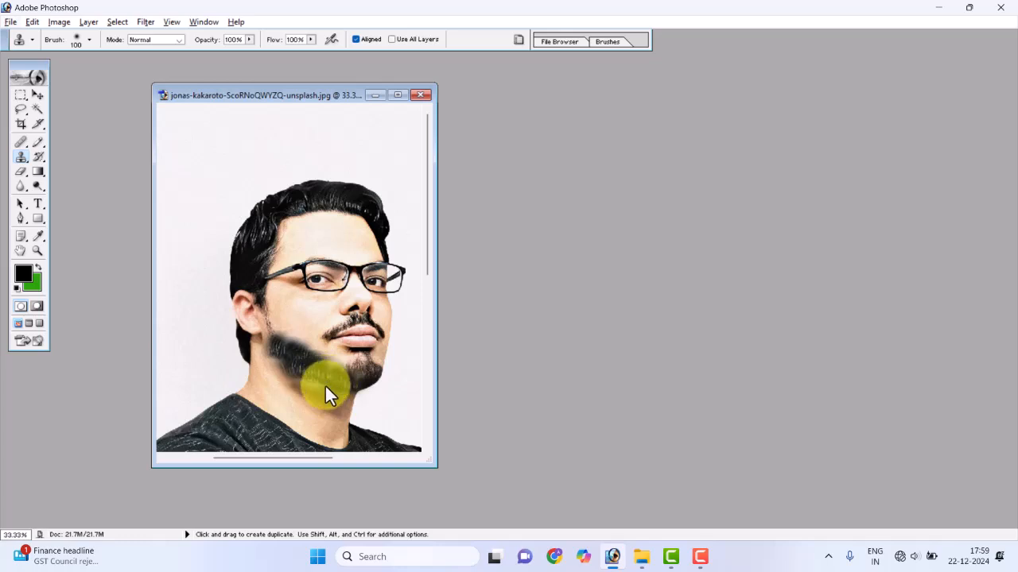
Sample the hair on the side of the head and clone it onto the chin end of the beard
{"action": "left_click", "coordinate": [269, 228], "text": "alt"}
{"action": "left_click", "coordinate": [346, 383]}
{"action": "mouse_move", "coordinate": [346, 383]}
{"action": "left_mouse_down"}
{"action": "mouse_move", "coordinate": [358, 379]}
{"action": "mouse_move", "coordinate": [359, 361]}
{"action": "left_mouse_up"}
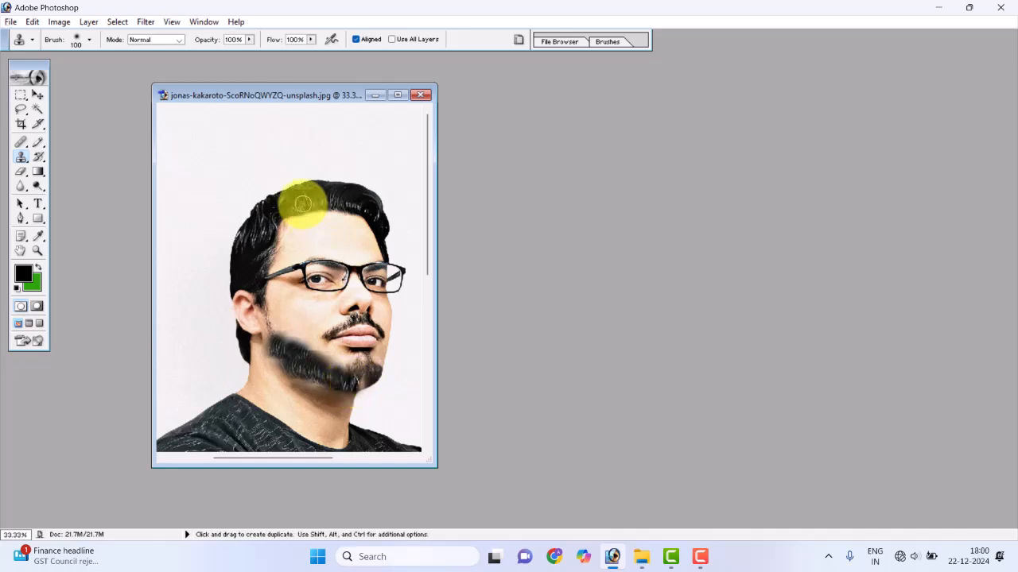
Close the man's portrait without saving the changes
{"action": "left_click", "coordinate": [306, 208], "text": "alt"}
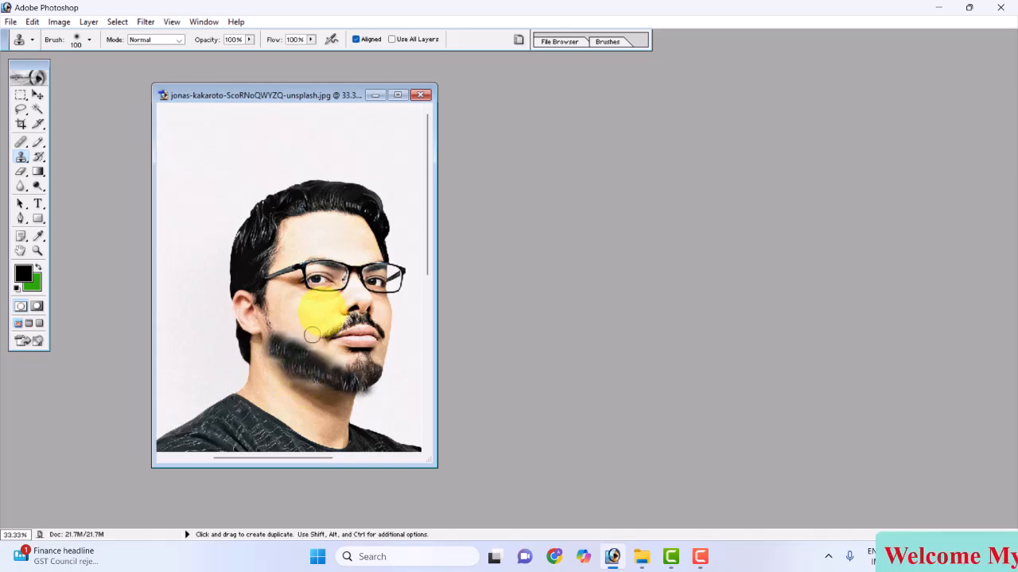
{"action": "left_click", "coordinate": [419, 94]}
{"action": "left_click", "coordinate": [513, 215]}
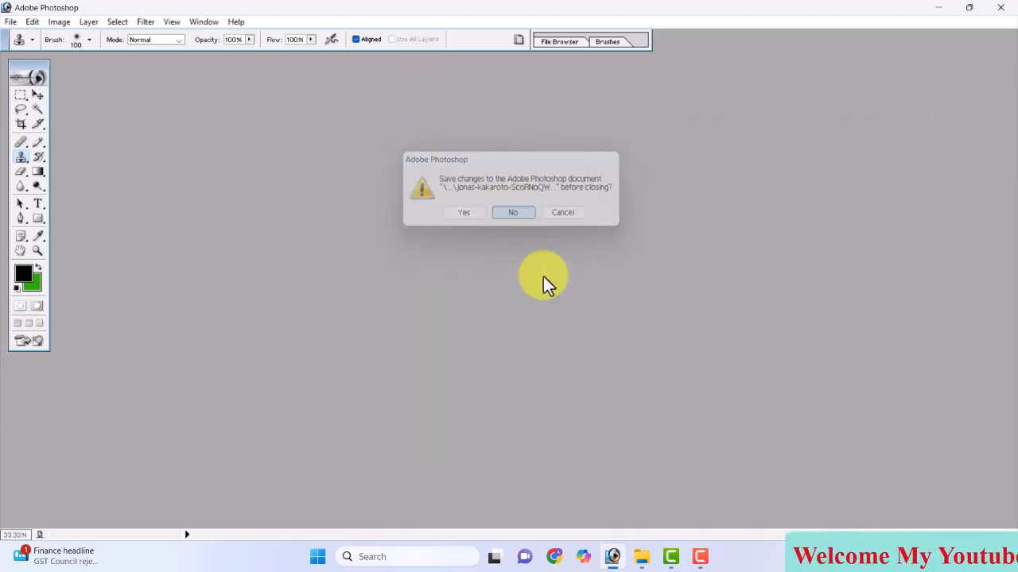
Open beautiful-casual-countryside-daylight and the photo of the man with a suitcase from File Explorer in Photoshop, and place their windows side by side
{"action": "mouse_move", "coordinate": [650, 563]}
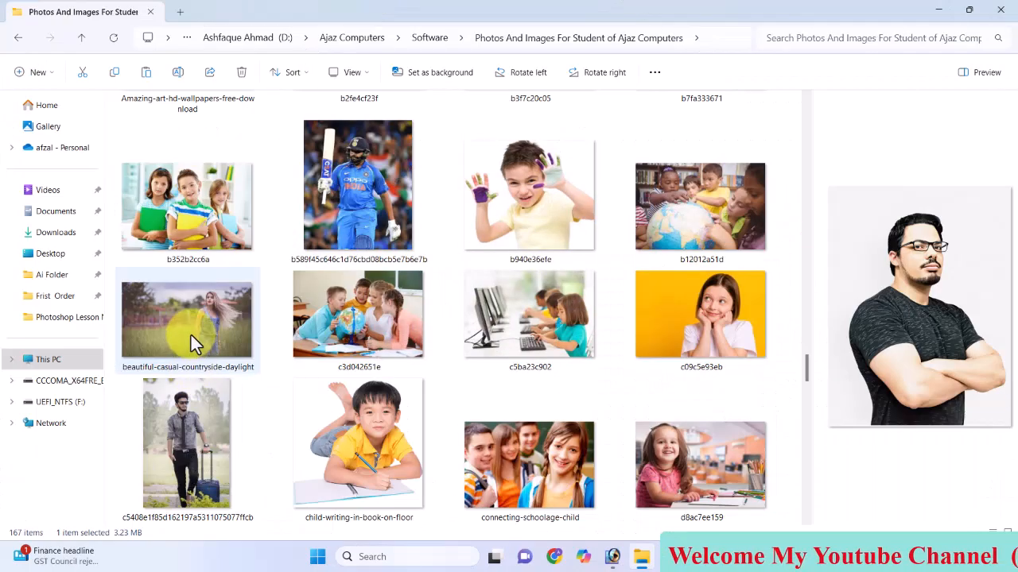
{"action": "left_click", "coordinate": [191, 335]}
{"action": "left_click", "coordinate": [197, 406], "text": "ctrl"}
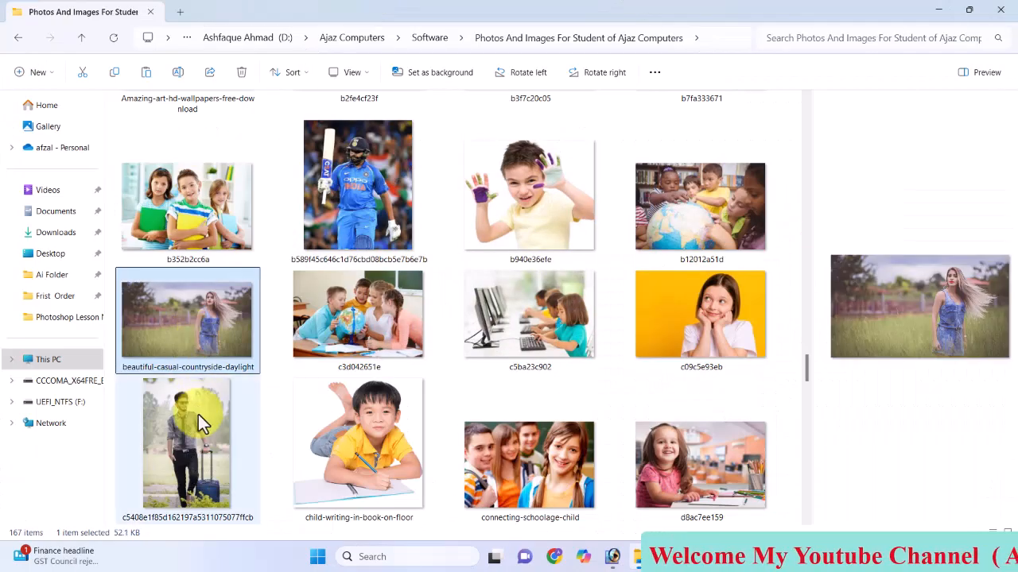
{"action": "left_click_drag", "start_coordinate": [204, 436], "coordinate": [625, 552]}
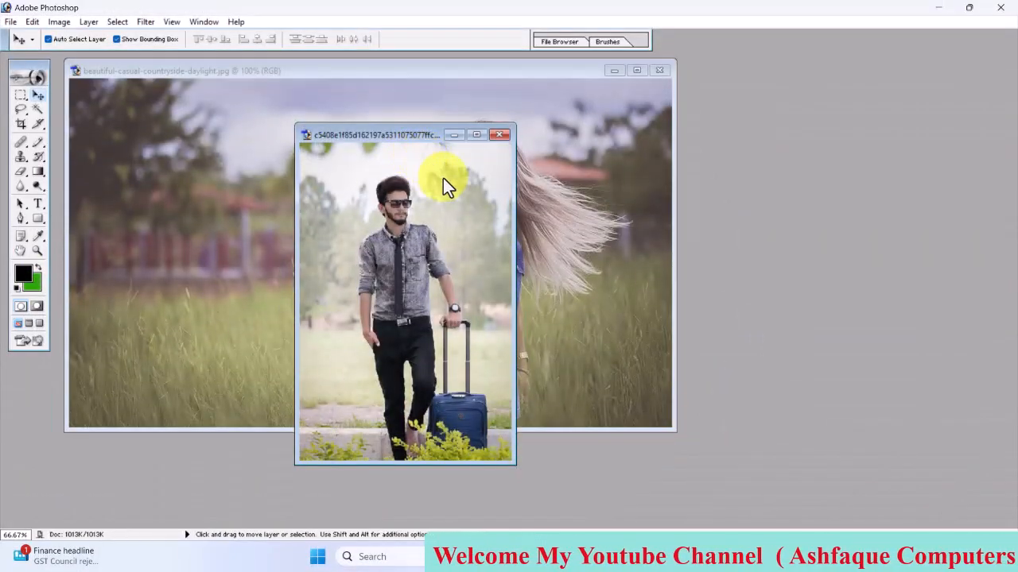
{"action": "left_click_drag", "start_coordinate": [391, 135], "coordinate": [777, 82]}
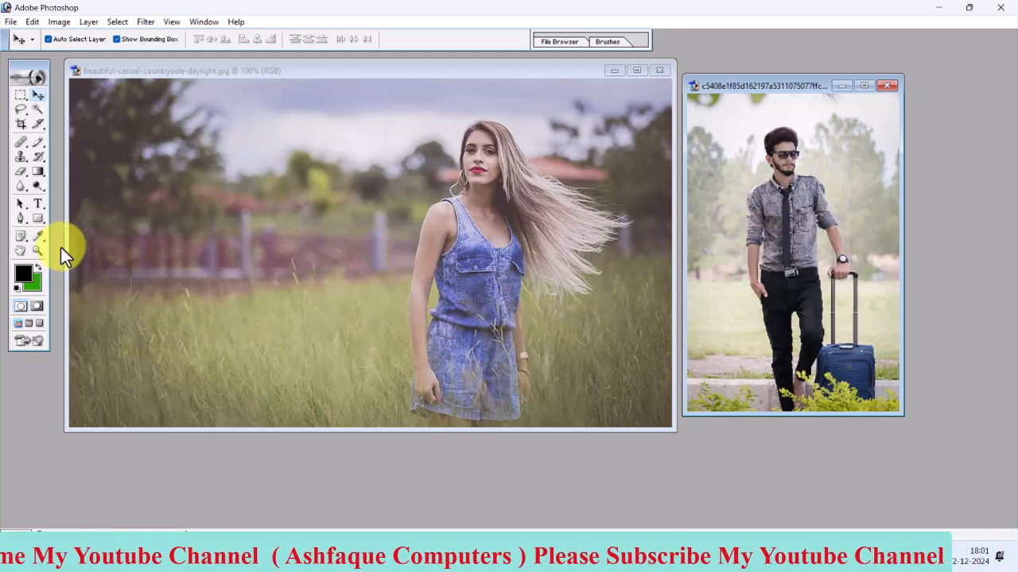
{"action": "left_click", "coordinate": [24, 159]}
{"action": "left_click", "coordinate": [24, 148]}
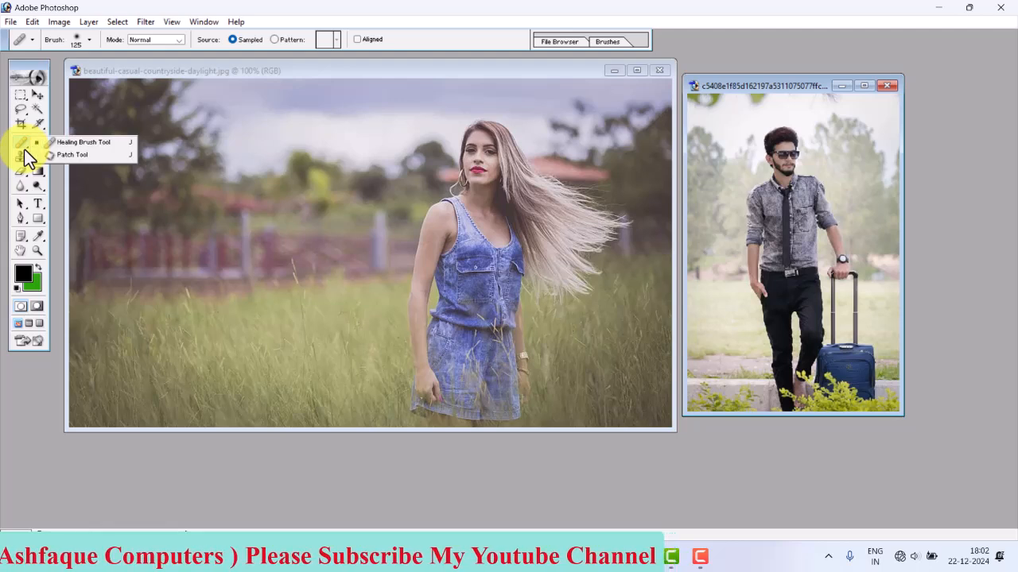
{"action": "left_click", "coordinate": [27, 164]}
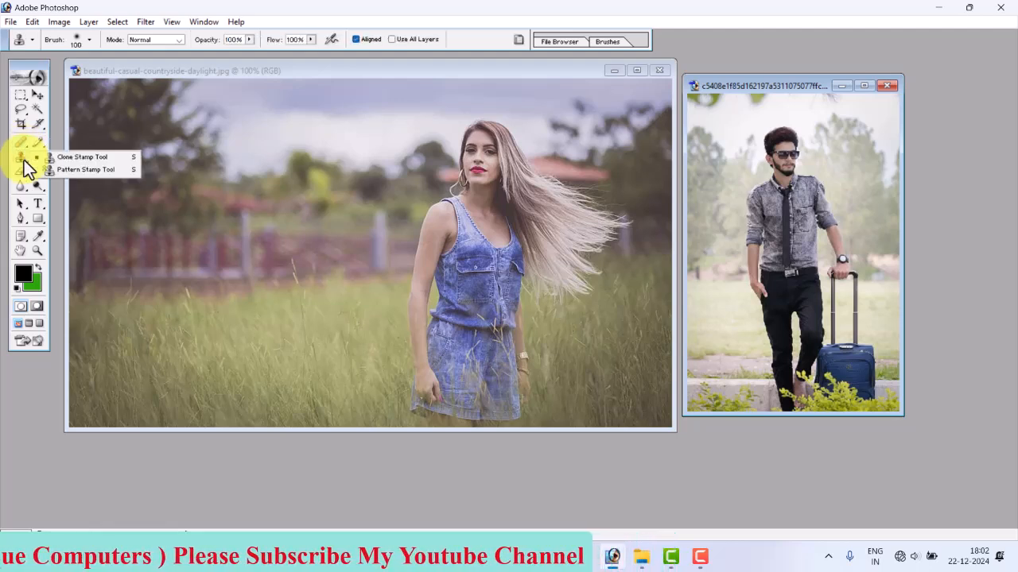
{"action": "left_click", "coordinate": [40, 95]}
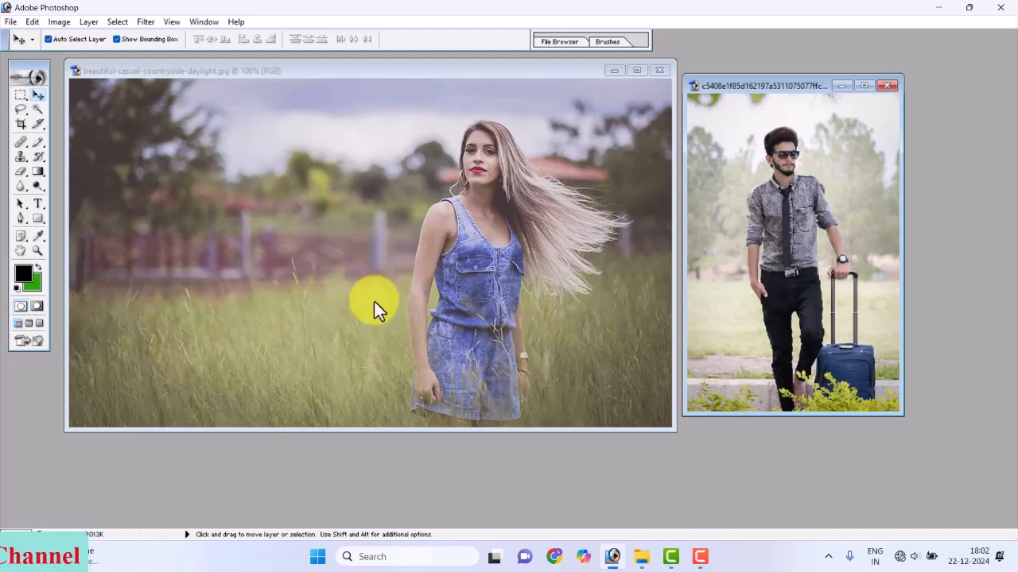
Sample the man's face with the Clone Stamp Tool and clone him into the countryside photo beside the woman
{"action": "key", "text": "s"}
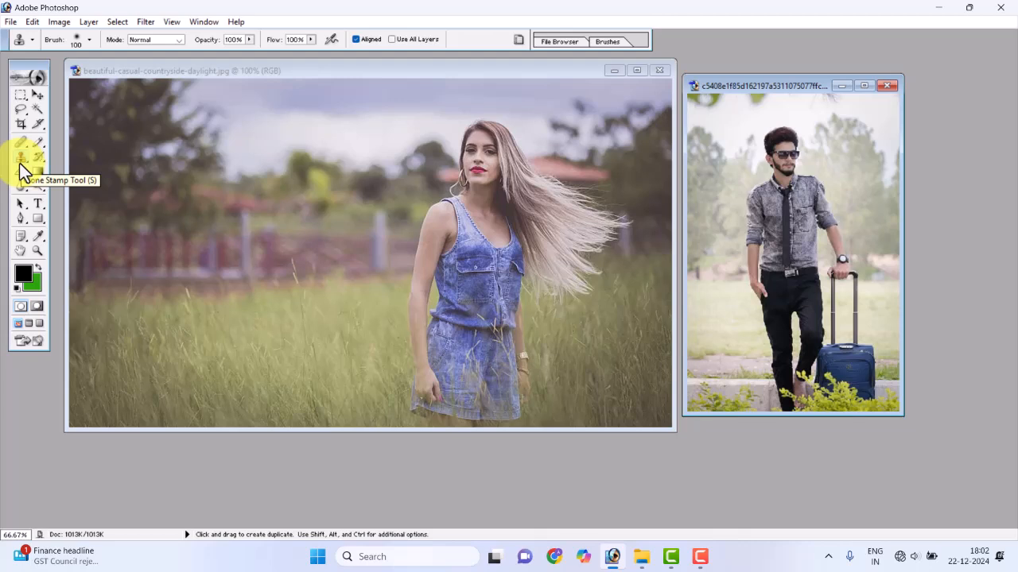
{"action": "left_click_drag", "start_coordinate": [20, 165], "coordinate": [73, 159]}
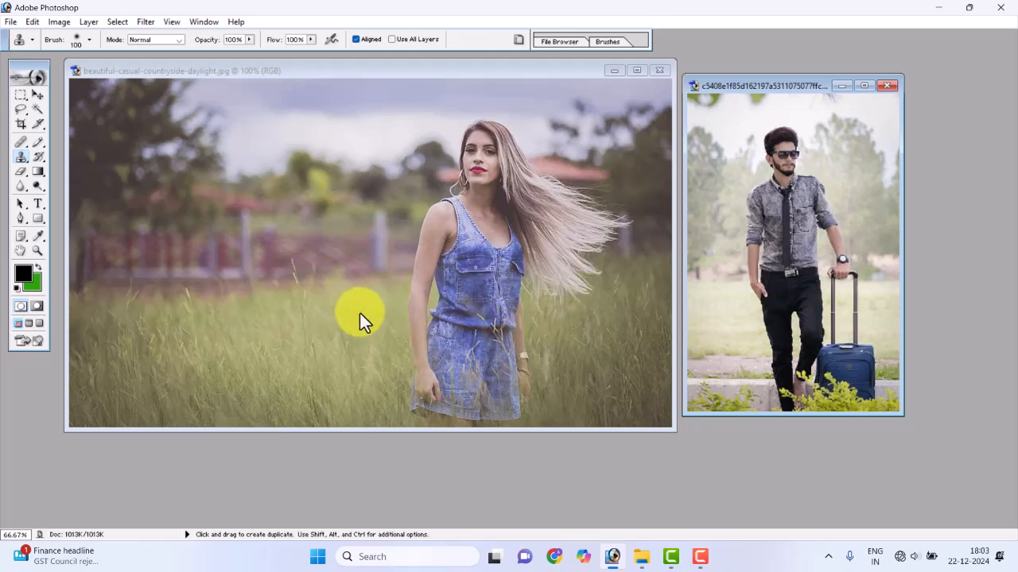
{"action": "left_click", "coordinate": [786, 171], "text": "alt"}
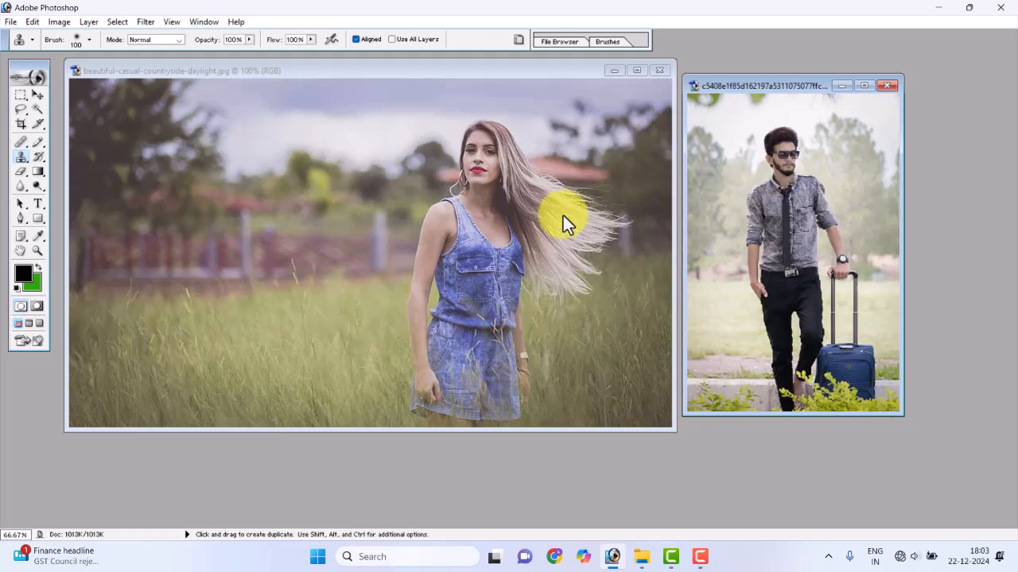
{"action": "left_click", "coordinate": [380, 201]}
{"action": "mouse_move", "coordinate": [380, 200]}
{"action": "left_mouse_down"}
{"action": "mouse_move", "coordinate": [371, 163]}
{"action": "mouse_move", "coordinate": [392, 136]}
{"action": "mouse_move", "coordinate": [345, 152]}
{"action": "mouse_move", "coordinate": [393, 175]}
{"action": "mouse_move", "coordinate": [383, 236]}
{"action": "mouse_move", "coordinate": [387, 201]}
{"action": "mouse_move", "coordinate": [397, 209]}
{"action": "mouse_move", "coordinate": [377, 254]}
{"action": "mouse_move", "coordinate": [384, 275]}
{"action": "left_mouse_up"}
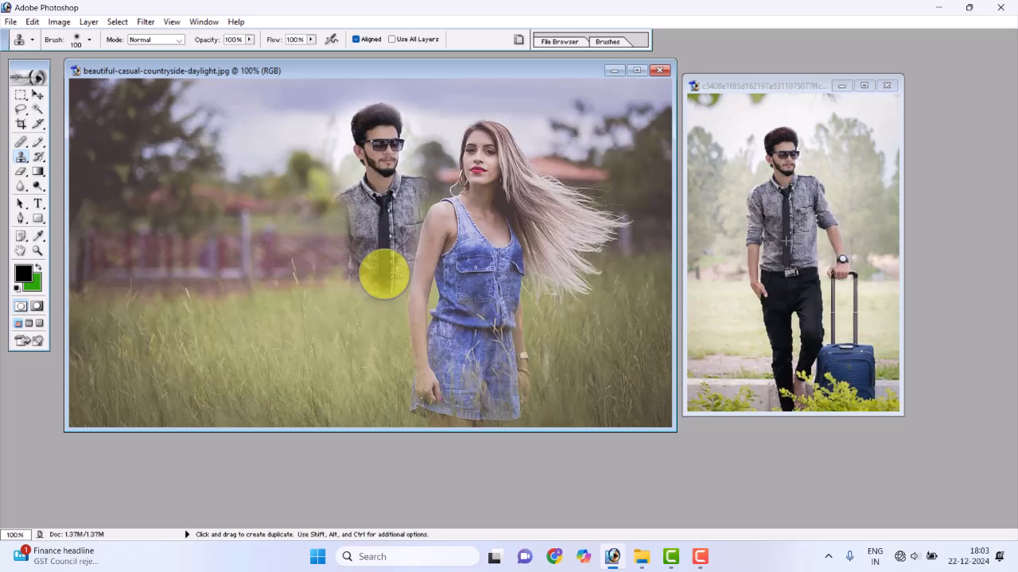
{"action": "mouse_move", "coordinate": [384, 274]}
{"action": "left_mouse_down"}
{"action": "mouse_move", "coordinate": [376, 387]}
{"action": "mouse_move", "coordinate": [361, 405]}
{"action": "mouse_move", "coordinate": [326, 403]}
{"action": "mouse_move", "coordinate": [324, 318]}
{"action": "left_mouse_up"}
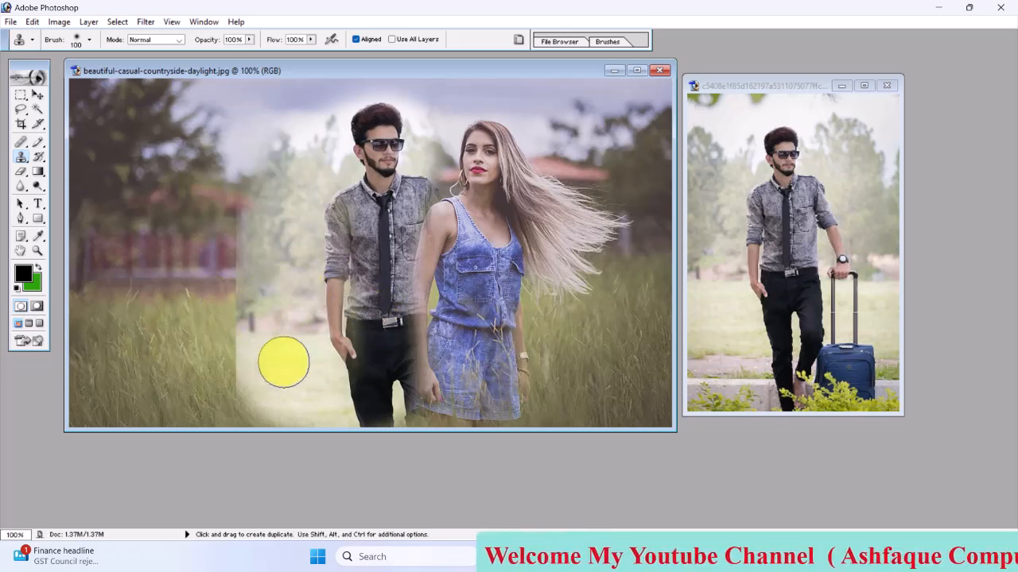
{"action": "mouse_move", "coordinate": [335, 338]}
{"action": "left_mouse_down"}
{"action": "mouse_move", "coordinate": [236, 387]}
{"action": "mouse_move", "coordinate": [240, 400]}
{"action": "mouse_move", "coordinate": [278, 408]}
{"action": "mouse_move", "coordinate": [322, 335]}
{"action": "mouse_move", "coordinate": [352, 329]}
{"action": "left_mouse_up"}
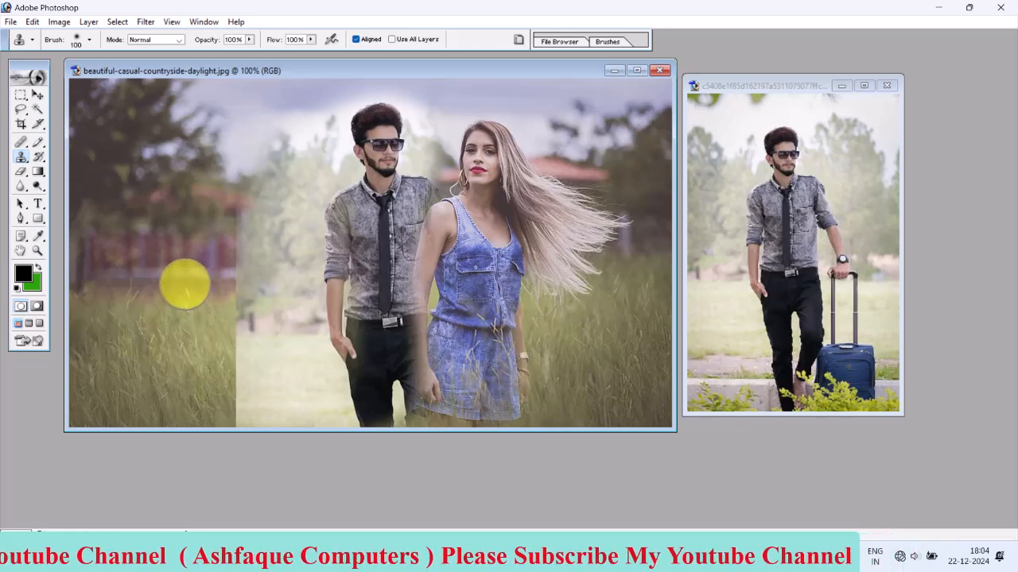
Clone the countryside grass over the pale background copied in around the man
{"action": "mouse_move", "coordinate": [168, 346]}
{"action": "left_mouse_down"}
{"action": "mouse_move", "coordinate": [273, 402]}
{"action": "mouse_move", "coordinate": [326, 403]}
{"action": "mouse_move", "coordinate": [261, 366]}
{"action": "mouse_move", "coordinate": [232, 333]}
{"action": "mouse_move", "coordinate": [244, 308]}
{"action": "mouse_move", "coordinate": [257, 314]}
{"action": "mouse_move", "coordinate": [249, 355]}
{"action": "left_mouse_up"}
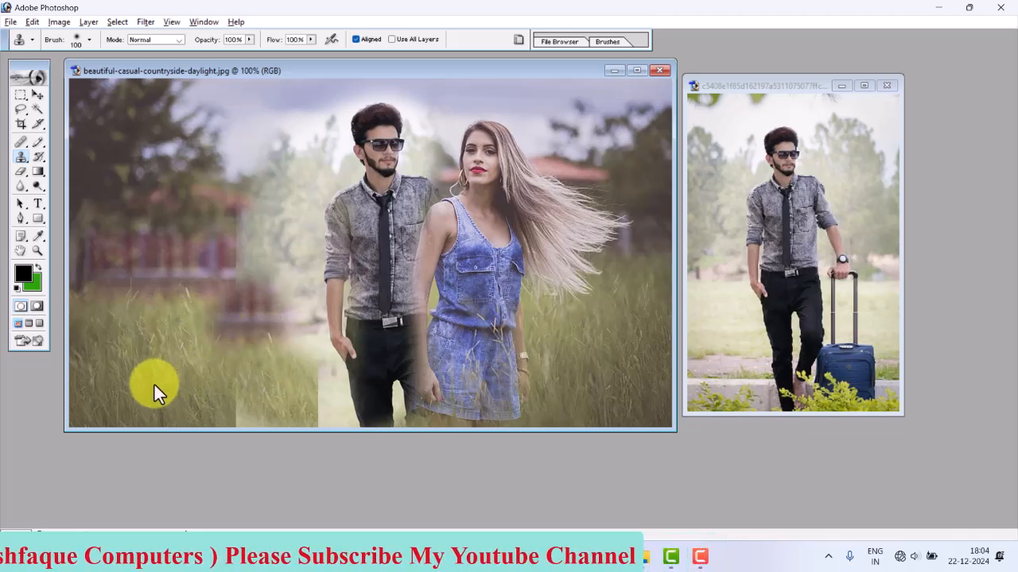
{"action": "mouse_move", "coordinate": [149, 408]}
{"action": "left_mouse_down"}
{"action": "mouse_move", "coordinate": [233, 314]}
{"action": "mouse_move", "coordinate": [265, 333]}
{"action": "mouse_move", "coordinate": [248, 327]}
{"action": "mouse_move", "coordinate": [217, 353]}
{"action": "mouse_move", "coordinate": [260, 335]}
{"action": "mouse_move", "coordinate": [282, 225]}
{"action": "mouse_move", "coordinate": [257, 237]}
{"action": "mouse_move", "coordinate": [243, 267]}
{"action": "mouse_move", "coordinate": [282, 217]}
{"action": "mouse_move", "coordinate": [314, 386]}
{"action": "left_mouse_up"}
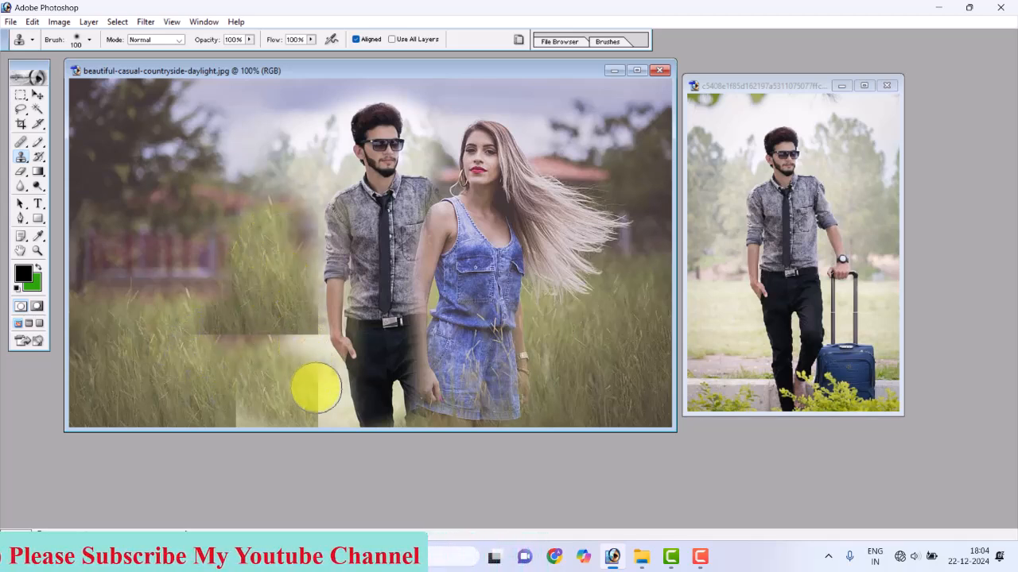
{"action": "left_click_drag", "start_coordinate": [201, 393], "coordinate": [263, 352]}
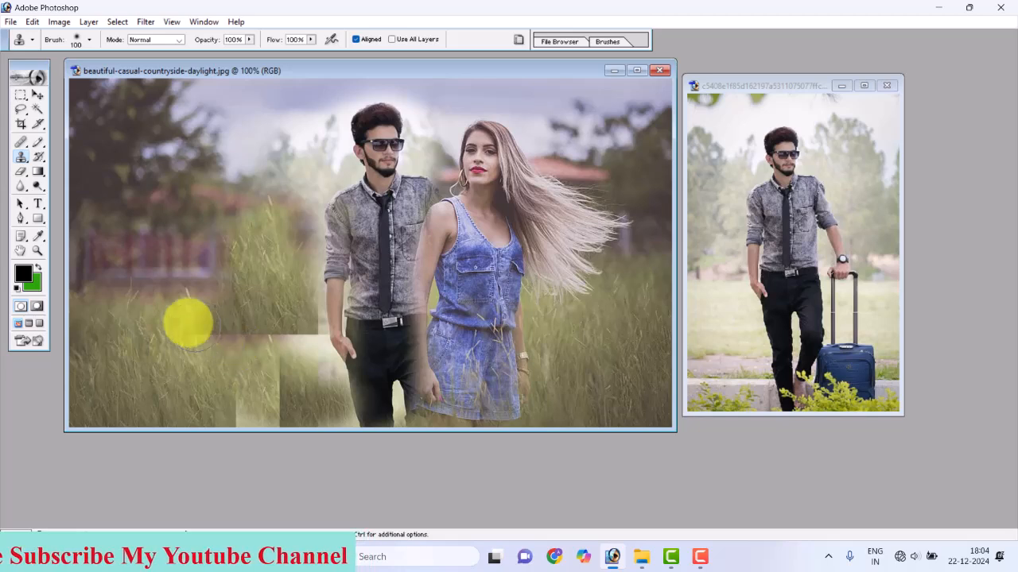
{"action": "left_click", "coordinate": [21, 163]}
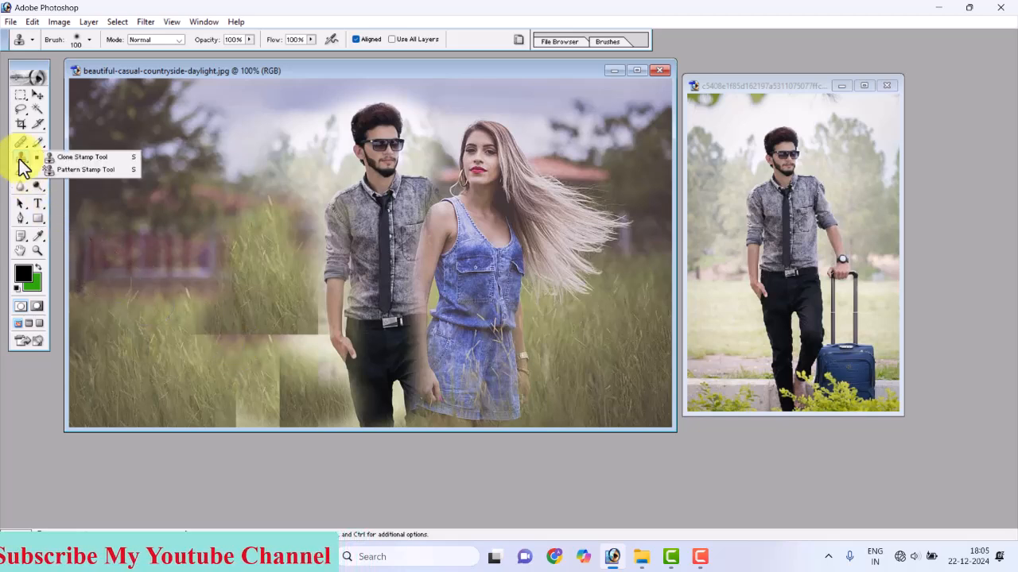
{"action": "left_click", "coordinate": [82, 170]}
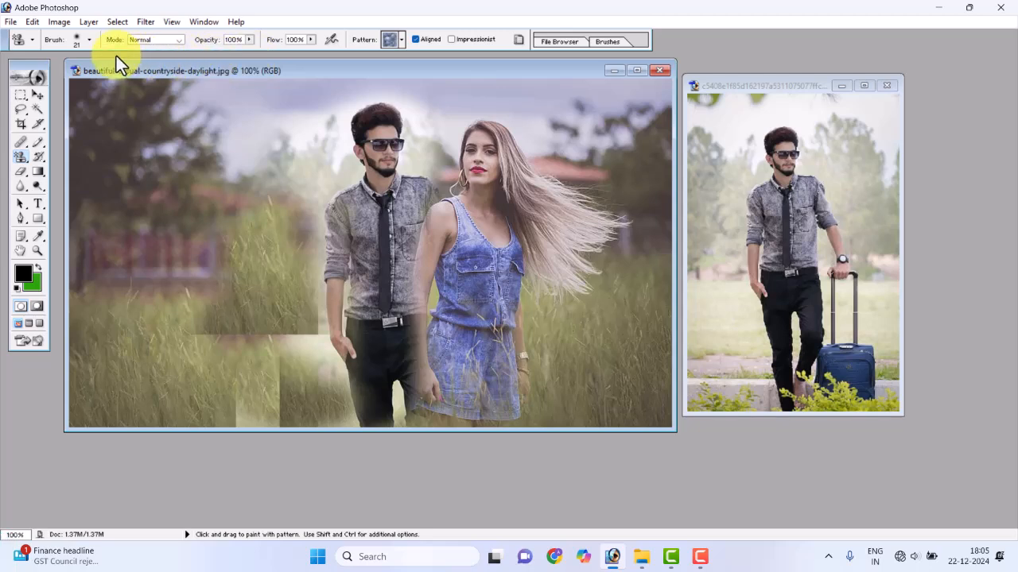
{"action": "left_click", "coordinate": [402, 38]}
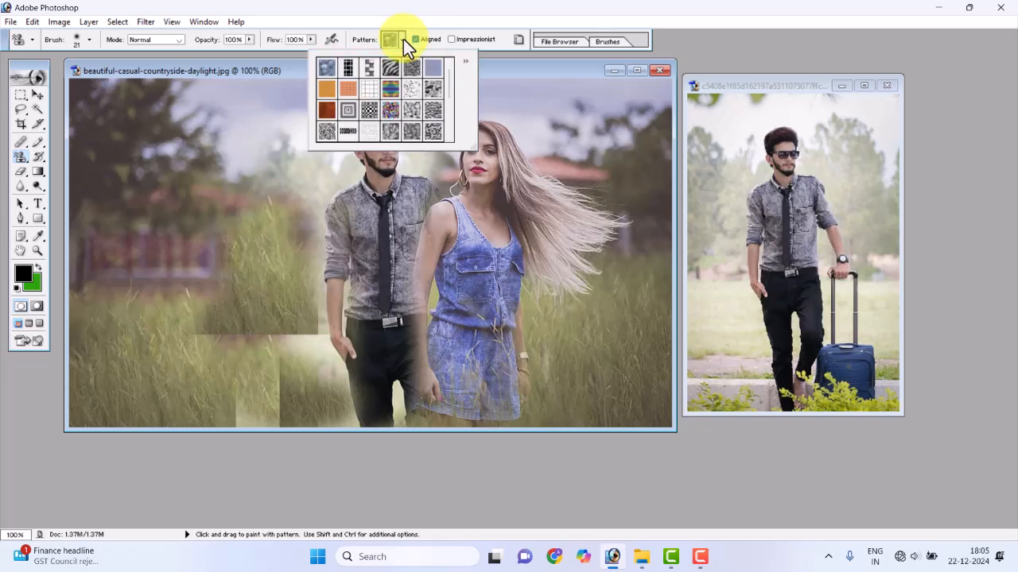
Draw a rectangular marquee selection in the countryside photo, inset slightly from all four edges
{"action": "left_click", "coordinate": [37, 95]}
{"action": "left_click", "coordinate": [21, 95]}
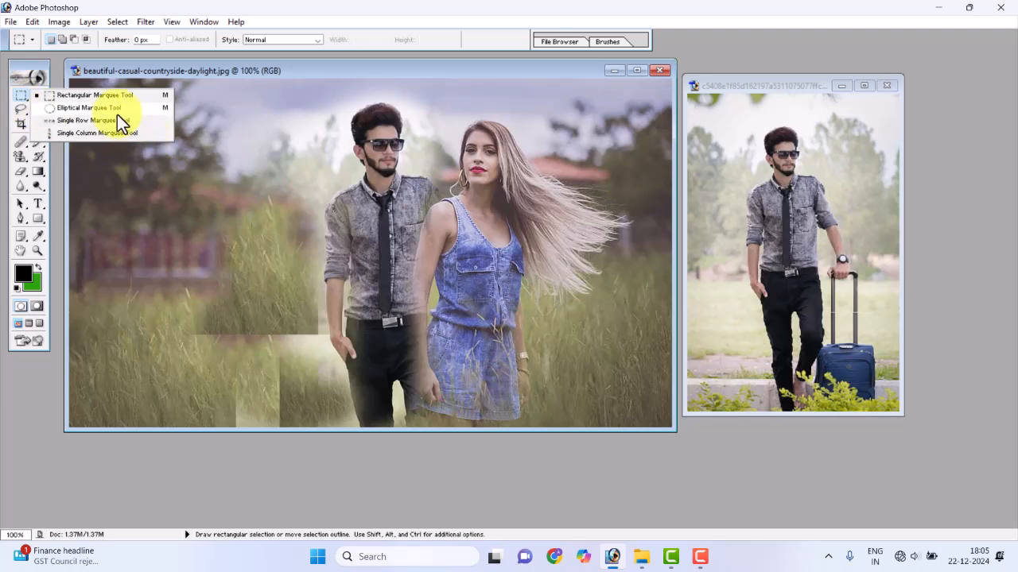
{"action": "left_click", "coordinate": [72, 96]}
{"action": "left_click_drag", "start_coordinate": [102, 97], "coordinate": [640, 414]}
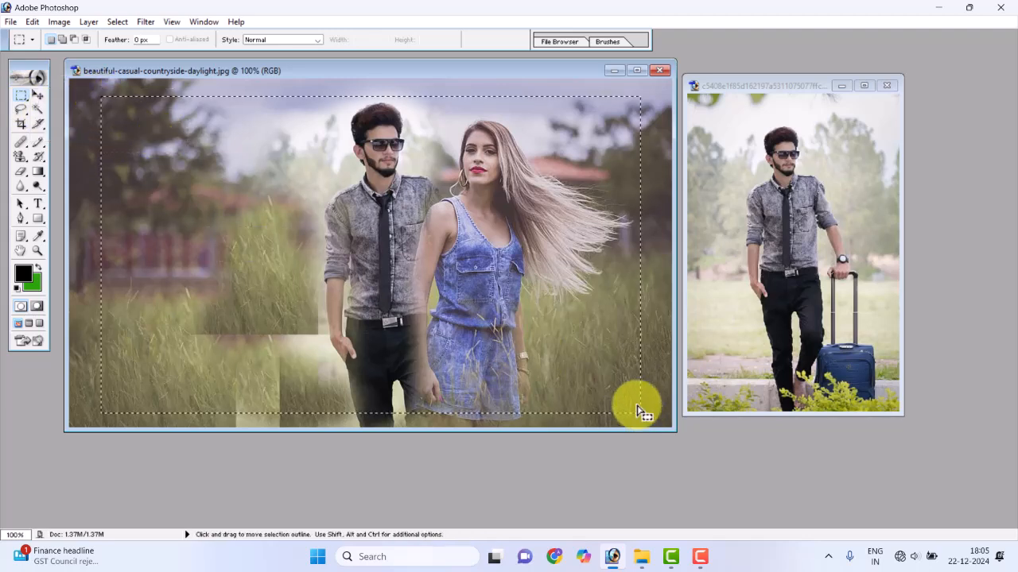
{"action": "left_click", "coordinate": [38, 95]}
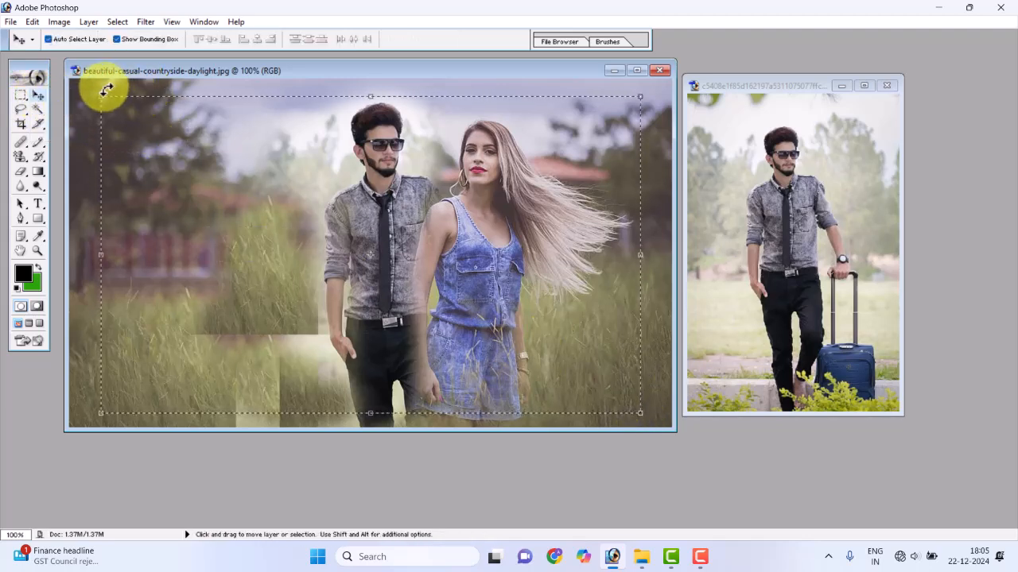
Set up the Pattern Stamp Tool with the black-and-white checkerboard pattern and a 50 px brush
{"action": "left_click", "coordinate": [21, 157]}
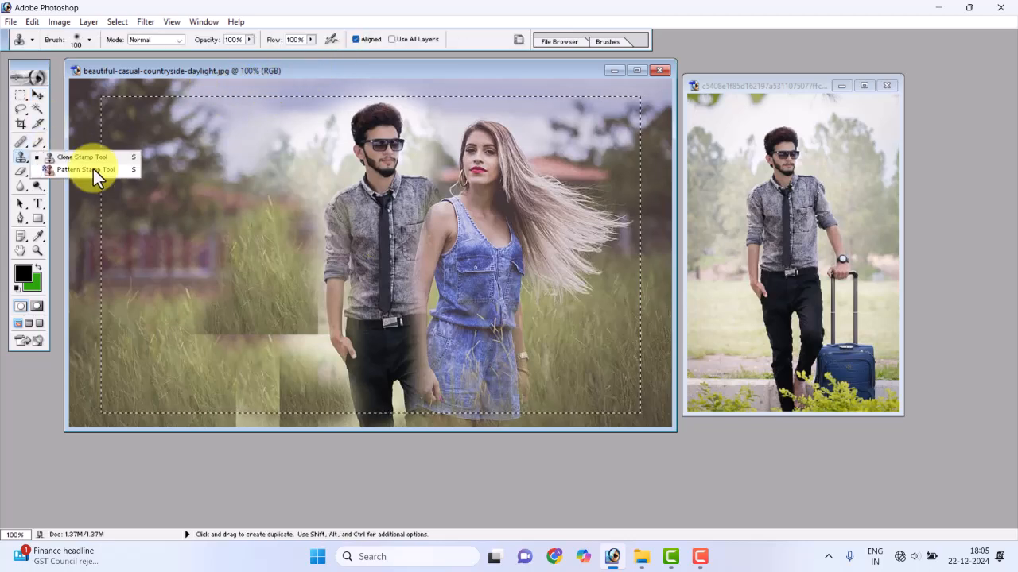
{"action": "left_click", "coordinate": [93, 169]}
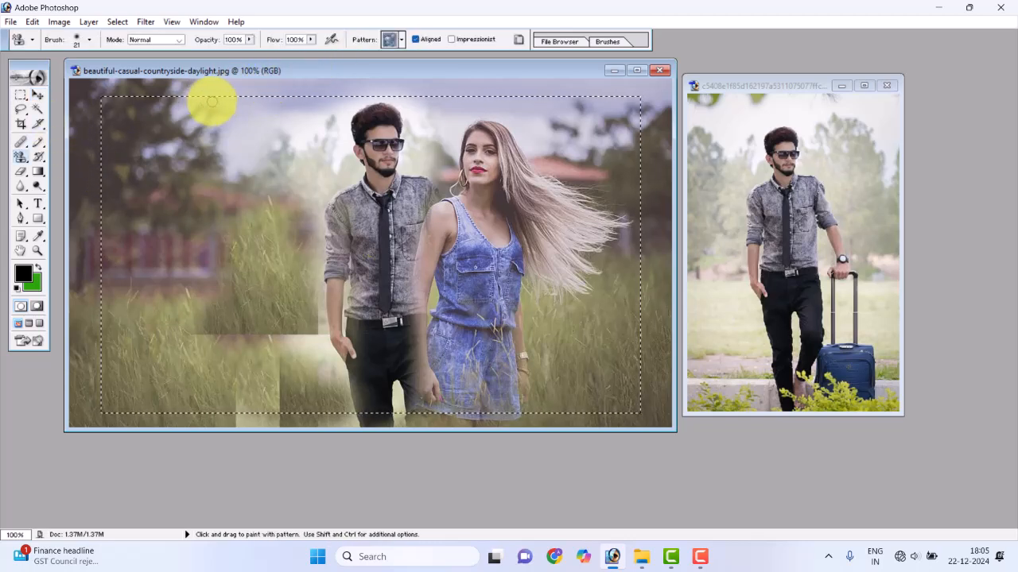
{"action": "left_click", "coordinate": [402, 40]}
{"action": "double_click", "coordinate": [337, 74]}
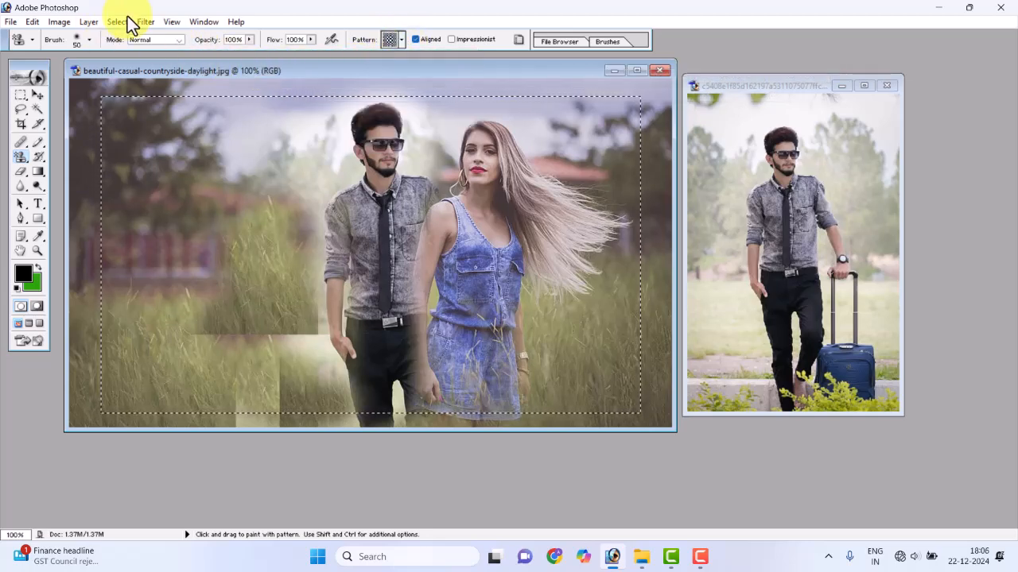
Try a checkerboard pattern stroke inside the rectangular selection and undo it
{"action": "left_click", "coordinate": [125, 23]}
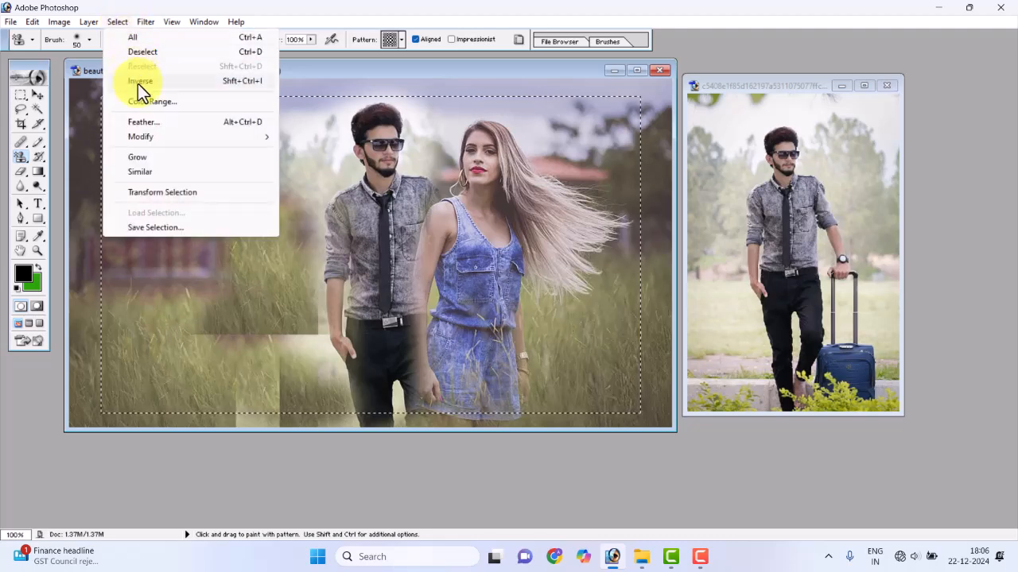
{"action": "left_click", "coordinate": [295, 75]}
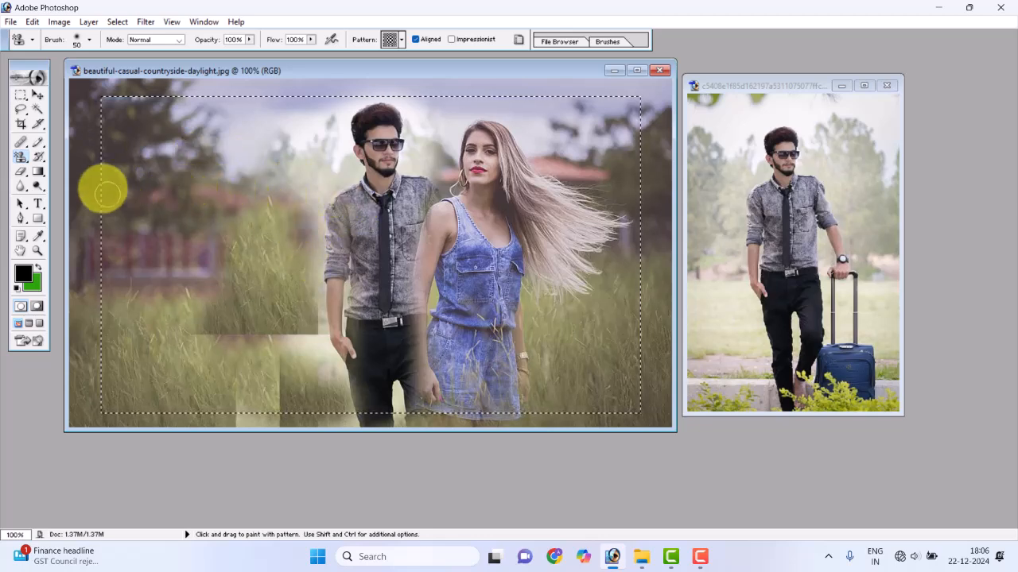
{"action": "mouse_move", "coordinate": [141, 182]}
{"action": "left_mouse_down"}
{"action": "mouse_move", "coordinate": [175, 258]}
{"action": "mouse_move", "coordinate": [193, 268]}
{"action": "mouse_move", "coordinate": [178, 209]}
{"action": "left_mouse_up"}
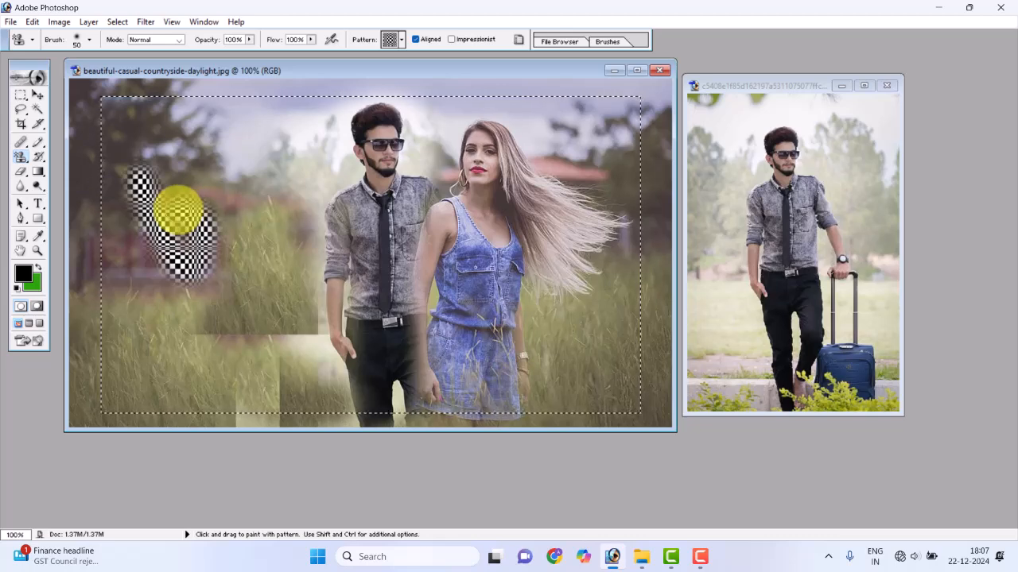
{"action": "key", "text": "ctrl+z"}
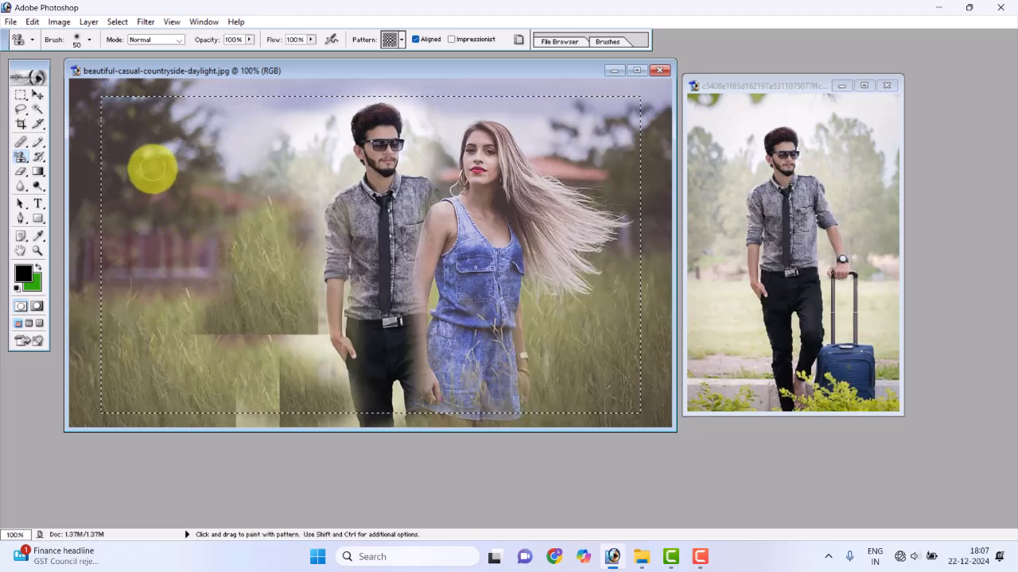
Invert the selection and paint the checkerboard pattern around the photo's edges as a frame, enlarging the brush to 70 px
{"action": "left_click", "coordinate": [117, 21]}
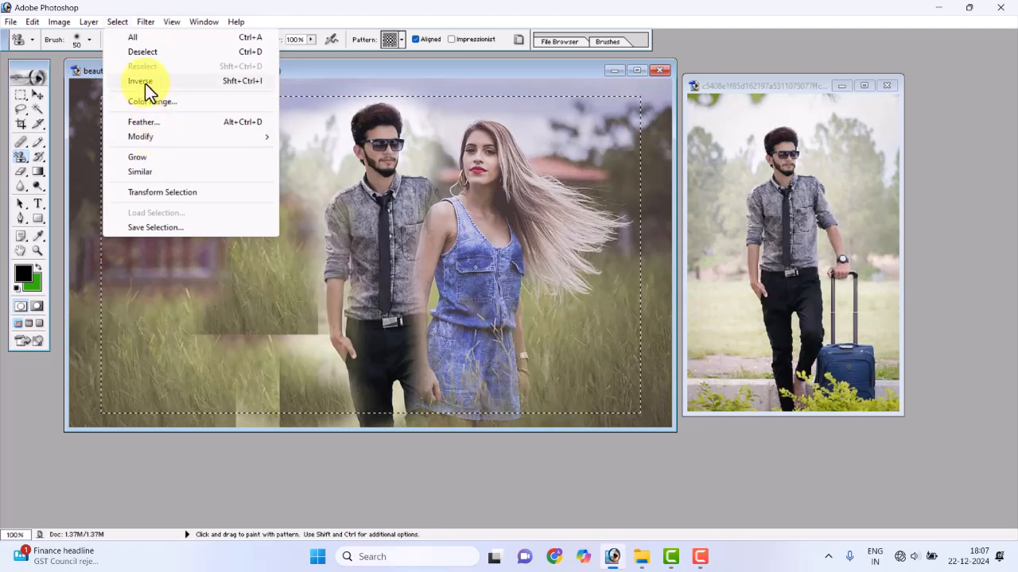
{"action": "left_click", "coordinate": [144, 83]}
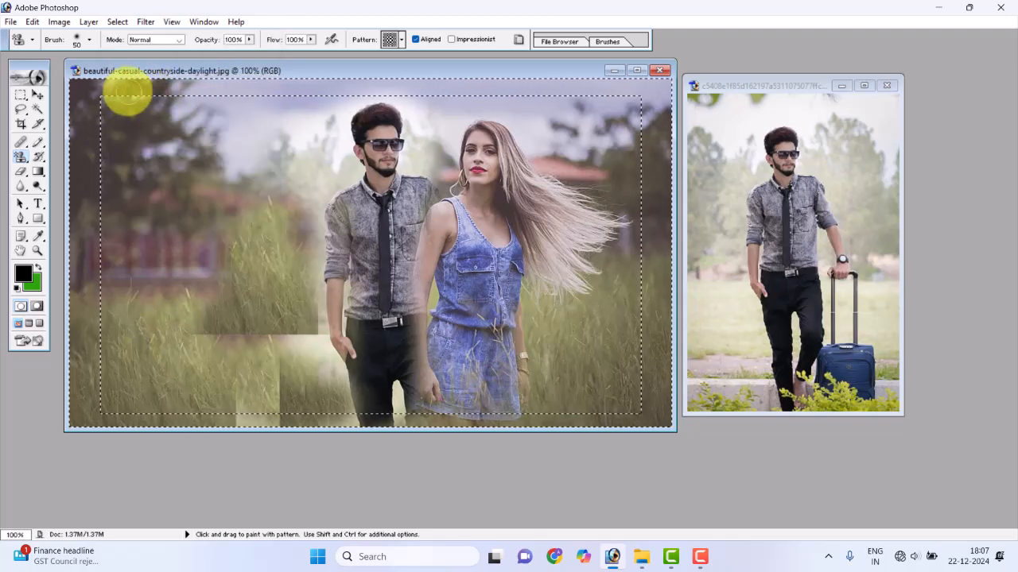
{"action": "mouse_move", "coordinate": [81, 89]}
{"action": "left_mouse_down"}
{"action": "mouse_move", "coordinate": [258, 70]}
{"action": "mouse_move", "coordinate": [77, 98]}
{"action": "mouse_move", "coordinate": [81, 259]}
{"action": "mouse_move", "coordinate": [77, 170]}
{"action": "mouse_move", "coordinate": [76, 225]}
{"action": "left_mouse_up"}
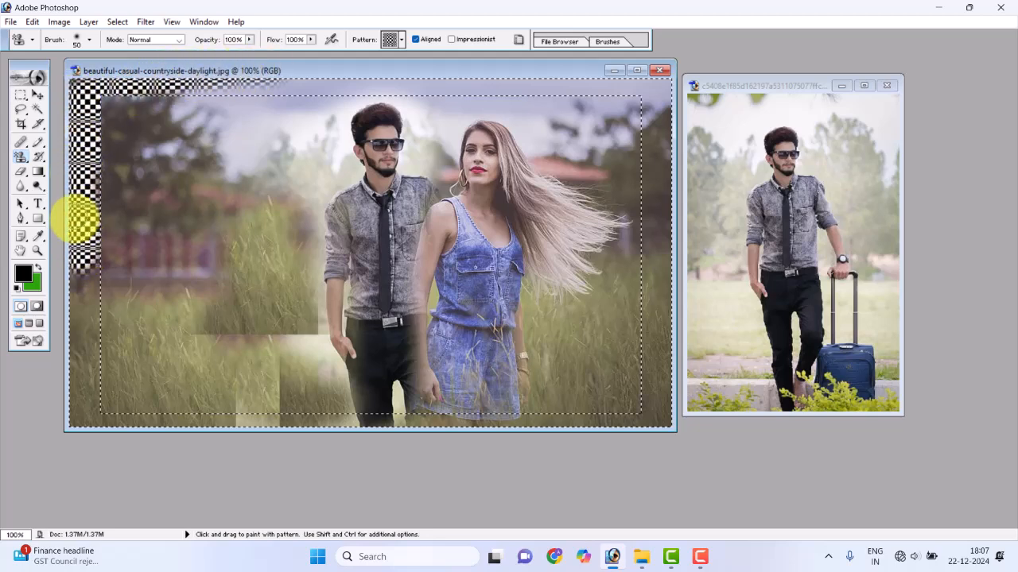
{"action": "mouse_move", "coordinate": [83, 410]}
{"action": "left_mouse_down"}
{"action": "mouse_move", "coordinate": [200, 426]}
{"action": "mouse_move", "coordinate": [653, 420]}
{"action": "mouse_move", "coordinate": [628, 175]}
{"action": "mouse_move", "coordinate": [694, 390]}
{"action": "mouse_move", "coordinate": [643, 127]}
{"action": "mouse_move", "coordinate": [669, 236]}
{"action": "mouse_move", "coordinate": [652, 141]}
{"action": "mouse_move", "coordinate": [626, 120]}
{"action": "mouse_move", "coordinate": [521, 104]}
{"action": "mouse_move", "coordinate": [673, 95]}
{"action": "mouse_move", "coordinate": [685, 169]}
{"action": "mouse_move", "coordinate": [635, 95]}
{"action": "mouse_move", "coordinate": [526, 107]}
{"action": "mouse_move", "coordinate": [342, 404]}
{"action": "left_mouse_up"}
{"action": "key", "text": "bracketright"}
{"action": "key", "text": "bracketright"}
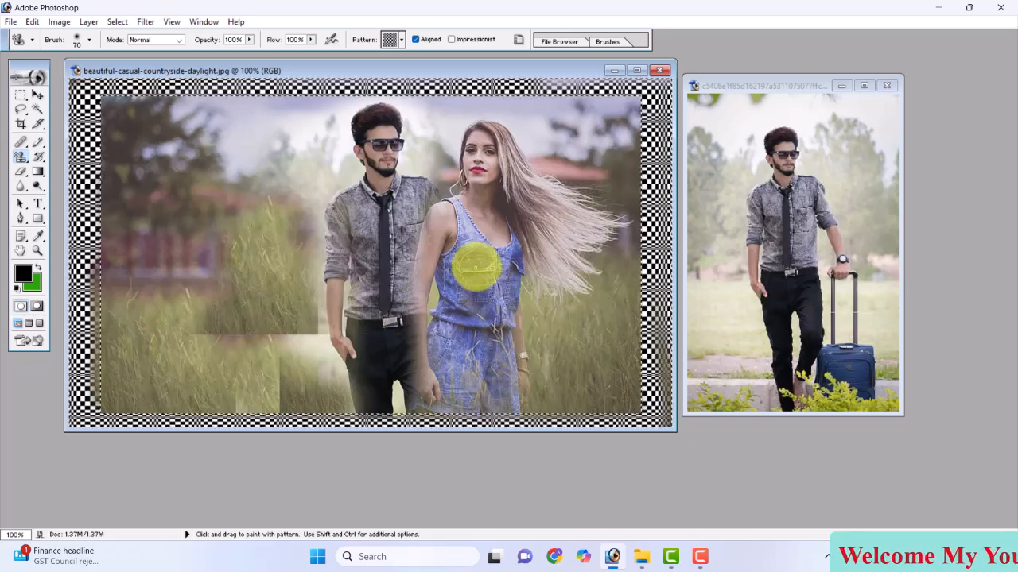
Repaint the frame around the countryside photo with the multicoloured swirl pattern, covering the checkerboard on all four edges
{"action": "left_click", "coordinate": [402, 39]}
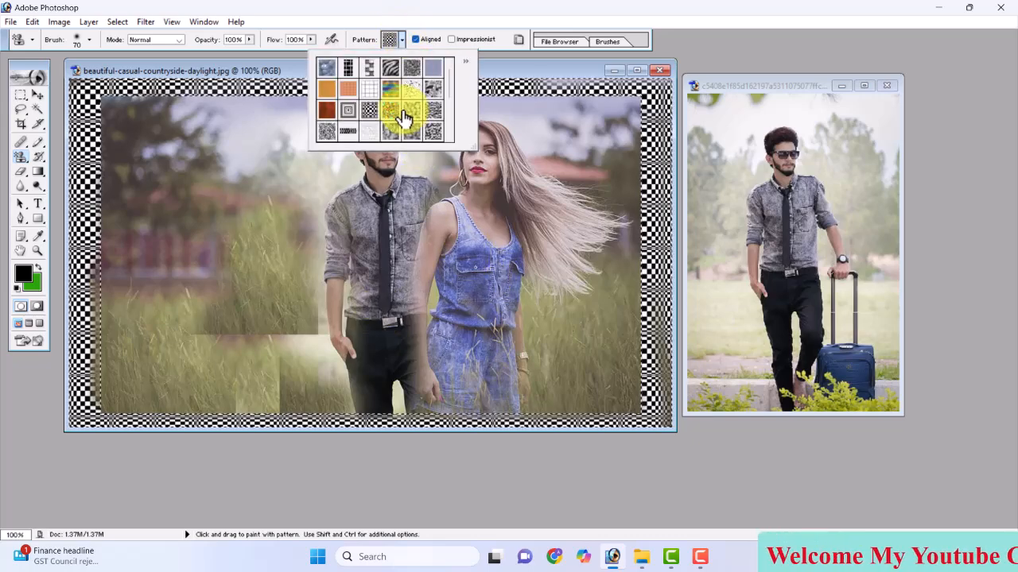
{"action": "left_click", "coordinate": [402, 114]}
{"action": "left_click", "coordinate": [288, 82]}
{"action": "left_click_drag", "start_coordinate": [288, 82], "coordinate": [102, 100]}
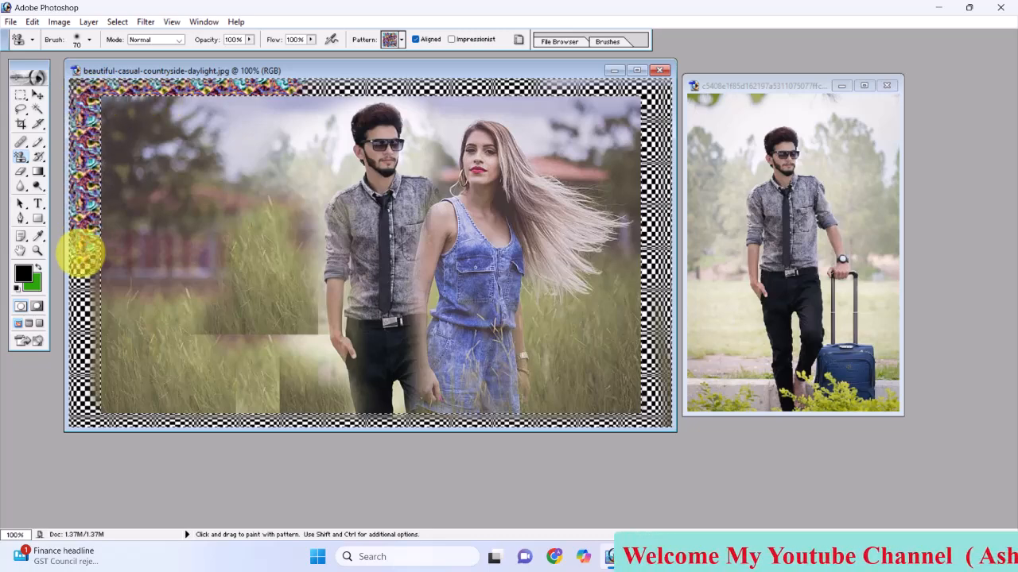
{"action": "mouse_move", "coordinate": [425, 421]}
{"action": "left_mouse_down"}
{"action": "mouse_move", "coordinate": [711, 403]}
{"action": "mouse_move", "coordinate": [718, 227]}
{"action": "mouse_move", "coordinate": [711, 309]}
{"action": "mouse_move", "coordinate": [670, 343]}
{"action": "mouse_move", "coordinate": [652, 400]}
{"action": "mouse_move", "coordinate": [660, 210]}
{"action": "left_mouse_up"}
{"action": "left_click_drag", "start_coordinate": [648, 97], "coordinate": [311, 84]}
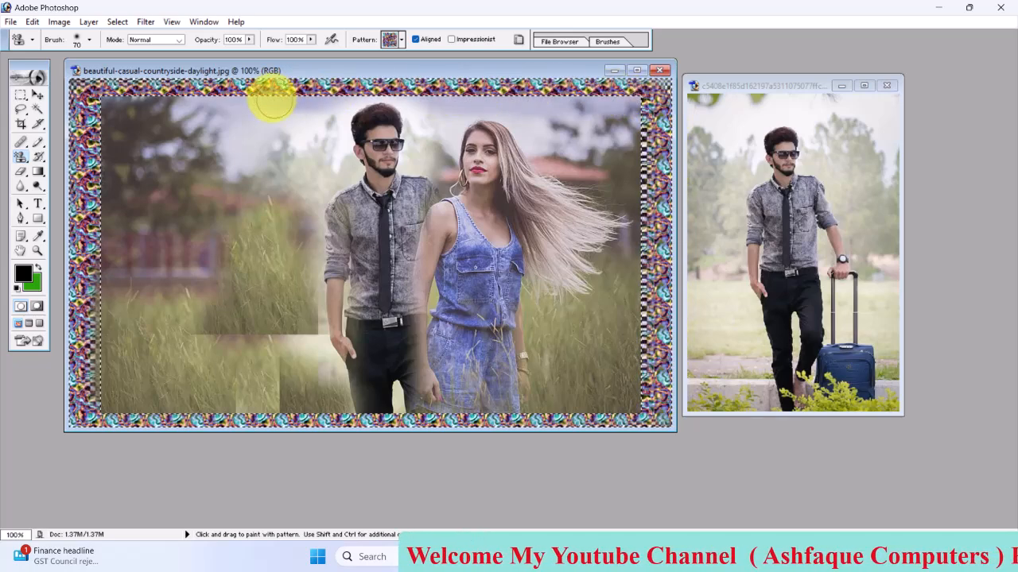
Append the Patterns library to the current set of patterns for the Pattern Stamp Tool
{"action": "left_click", "coordinate": [402, 40]}
{"action": "left_click", "coordinate": [410, 67]}
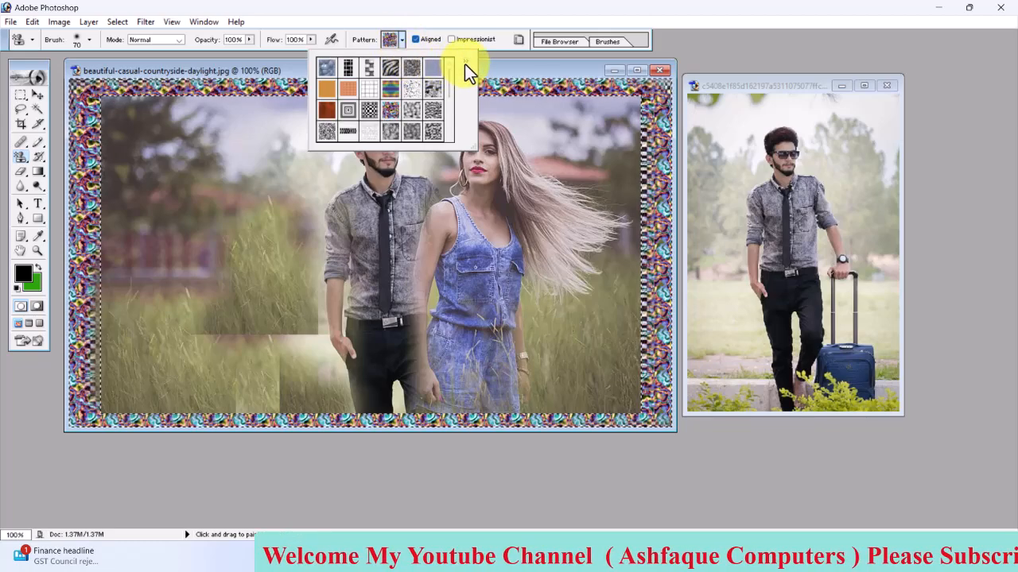
{"action": "left_click", "coordinate": [466, 62]}
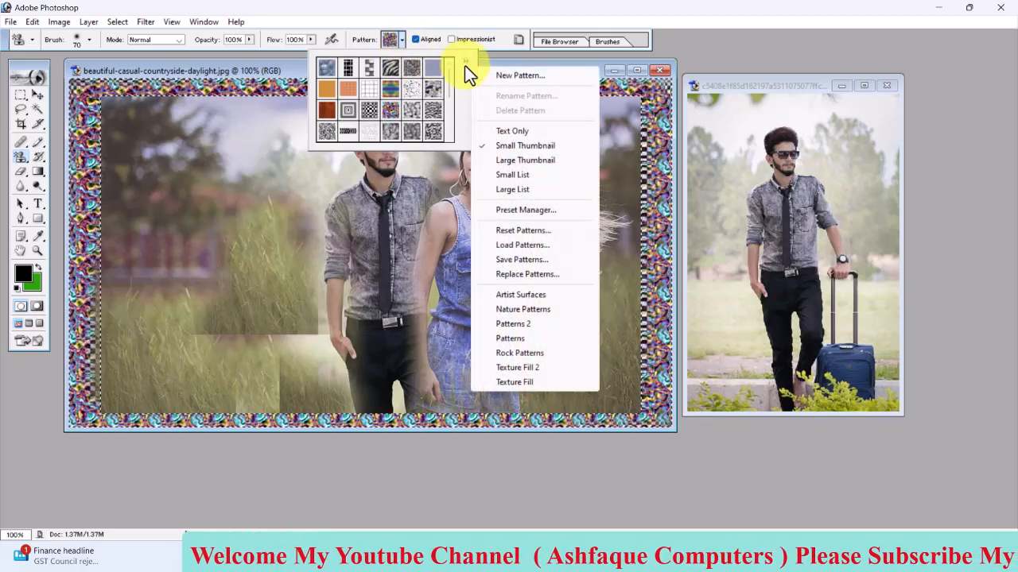
{"action": "left_click", "coordinate": [520, 339]}
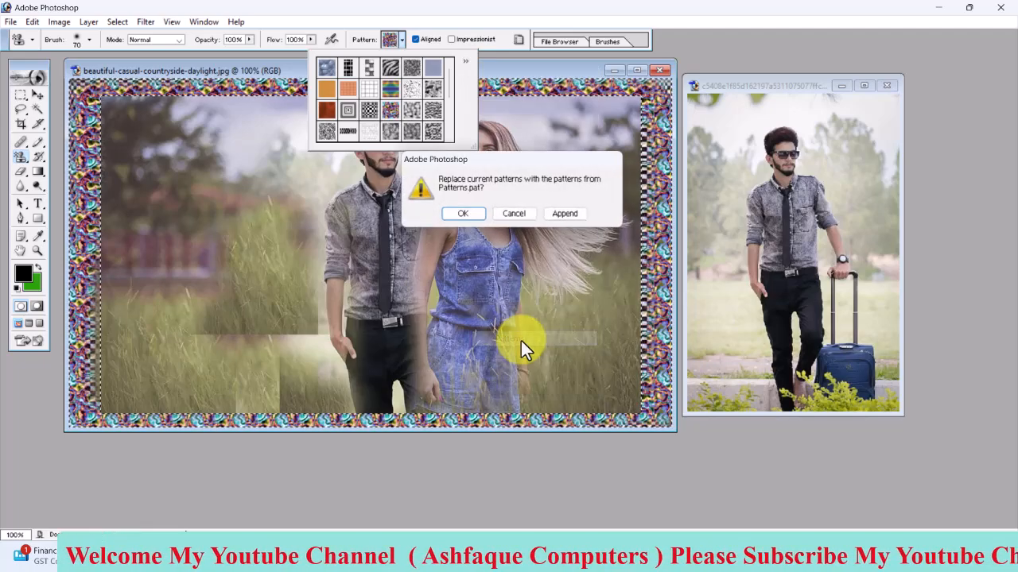
{"action": "left_click", "coordinate": [566, 214]}
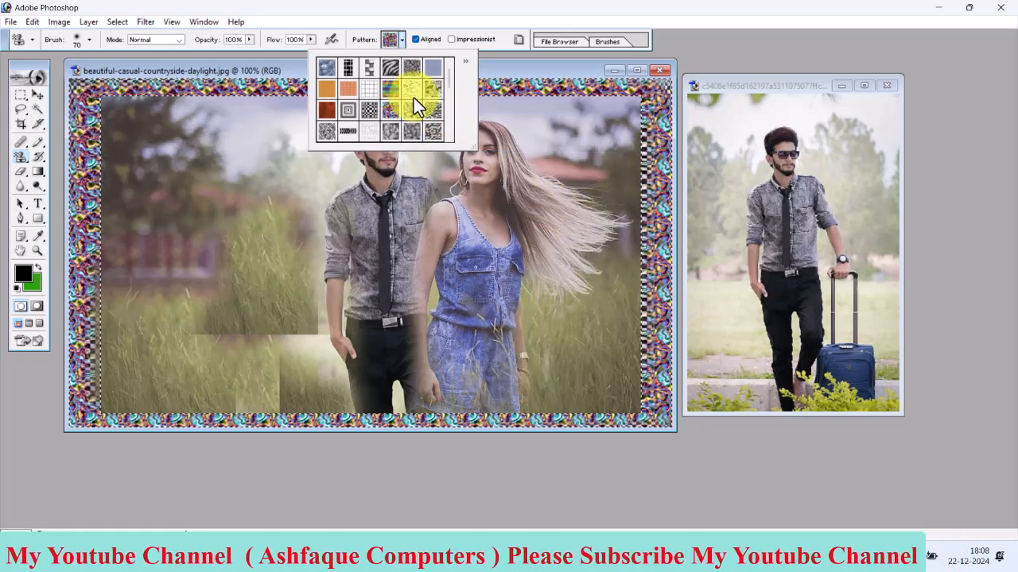
Paint over the multicoloured frame on all four edges with the dark grey streaked pattern, finishing with the Move tool active
{"action": "scroll", "coordinate": [437, 109], "scroll_direction": "down", "scroll_amount": 2}
{"action": "left_click", "coordinate": [374, 123]}
{"action": "mouse_move", "coordinate": [237, 86]}
{"action": "left_mouse_down"}
{"action": "mouse_move", "coordinate": [189, 87]}
{"action": "mouse_move", "coordinate": [82, 107]}
{"action": "mouse_move", "coordinate": [101, 399]}
{"action": "left_mouse_up"}
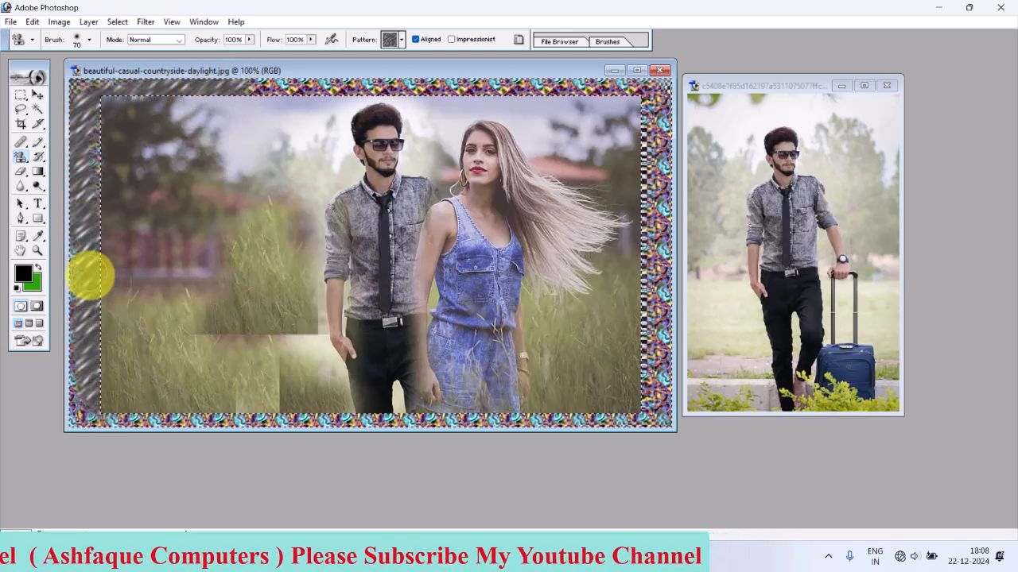
{"action": "left_click_drag", "start_coordinate": [425, 412], "coordinate": [606, 412]}
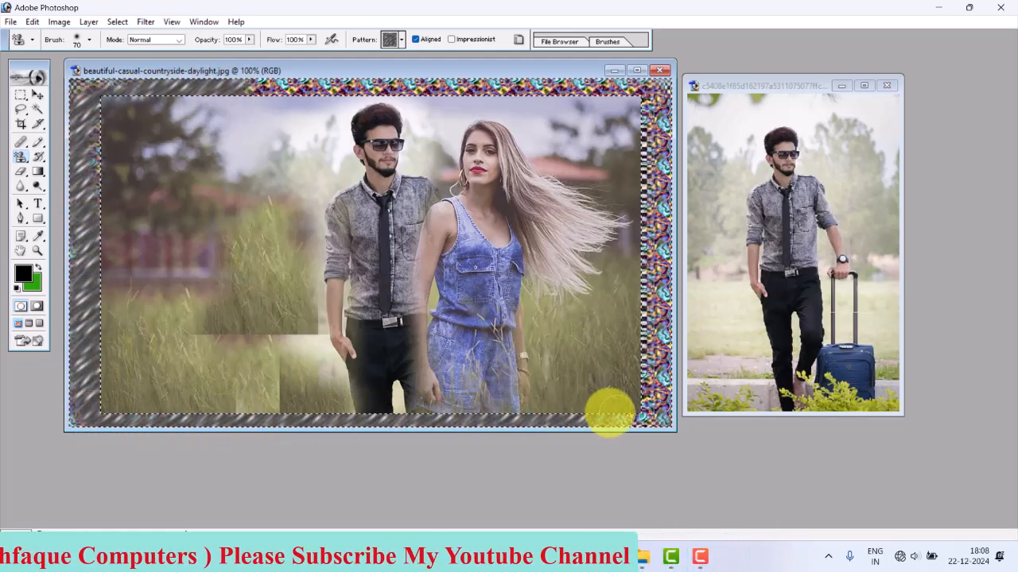
{"action": "left_click_drag", "start_coordinate": [662, 396], "coordinate": [657, 137]}
{"action": "left_click_drag", "start_coordinate": [566, 87], "coordinate": [287, 85]}
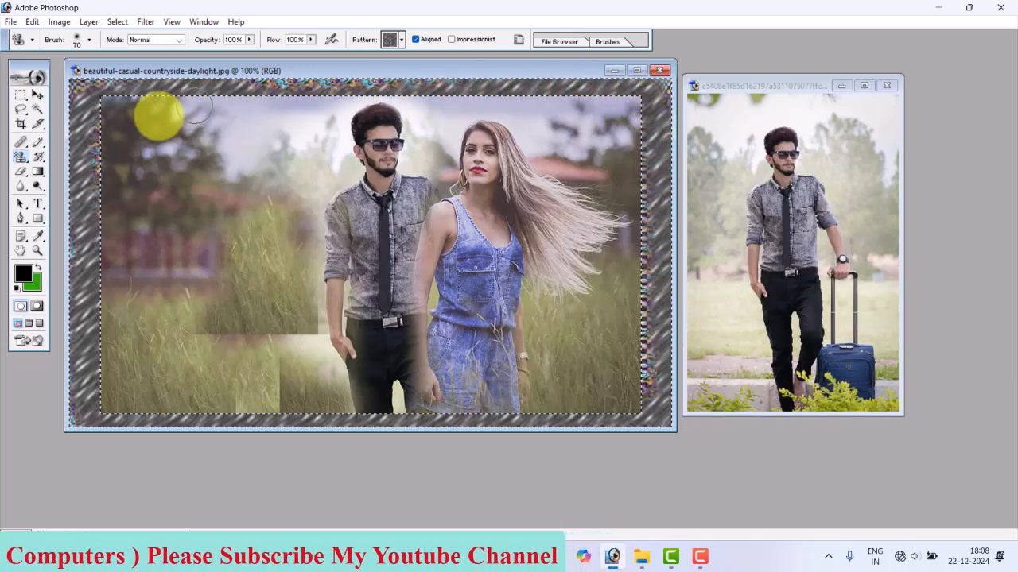
{"action": "right_click", "coordinate": [21, 157]}
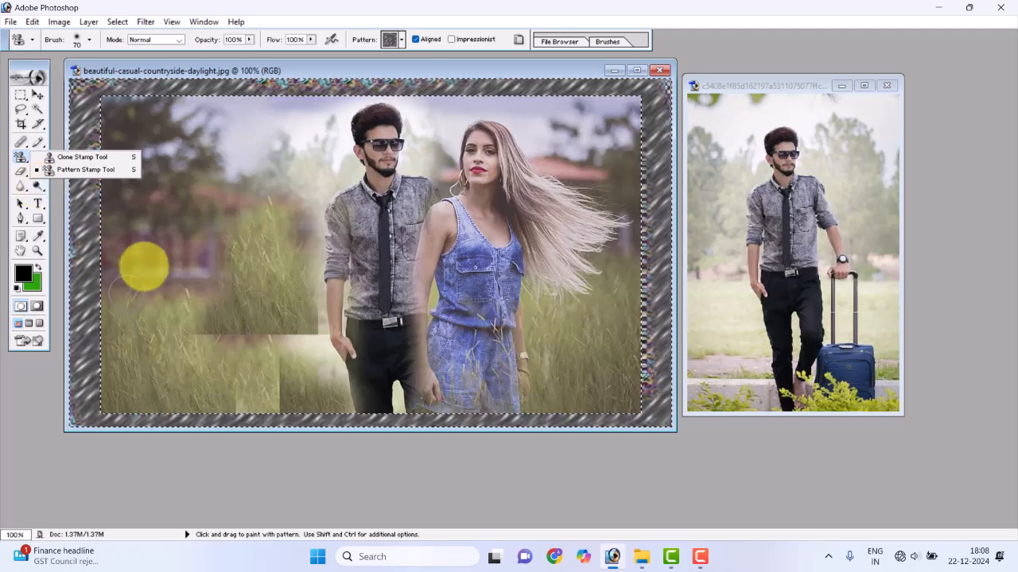
{"action": "key", "text": "v"}
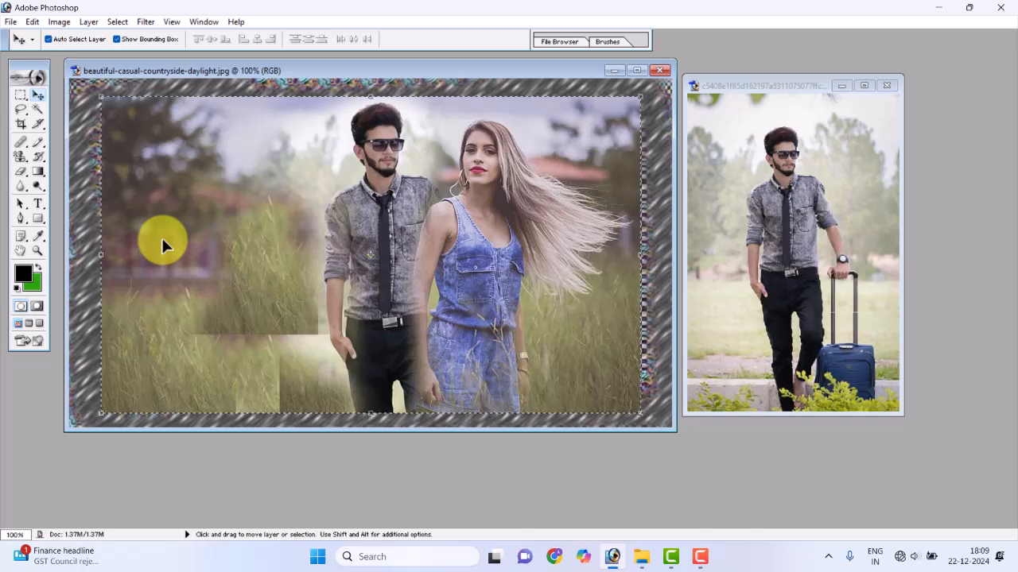